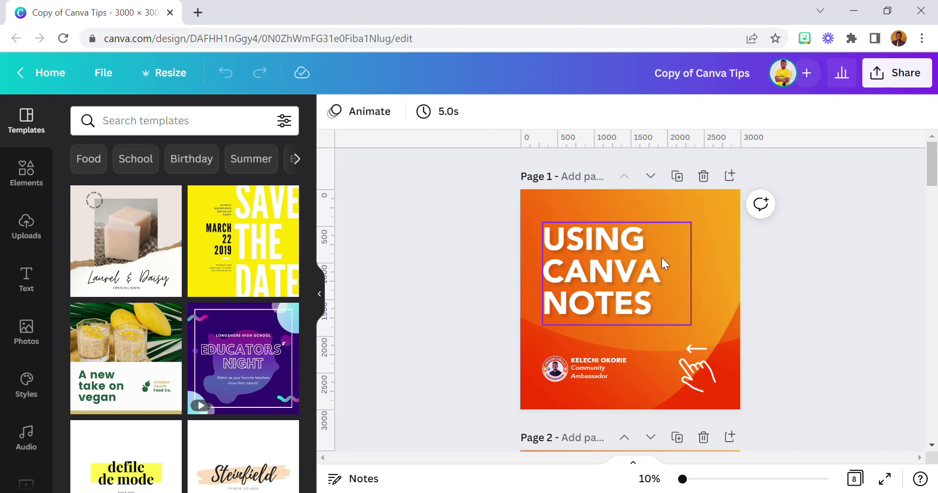
# Step: Scroll through the carousel pages to bring page 4 into view
pyautogui.scroll(-9, 688, 267)
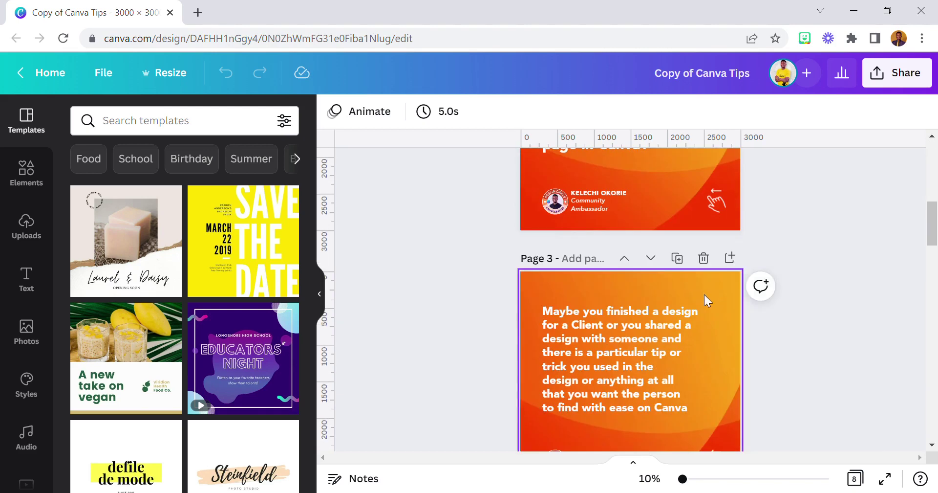
pyautogui.scroll(5, 660, 306)
pyautogui.scroll(-5, 627, 255)
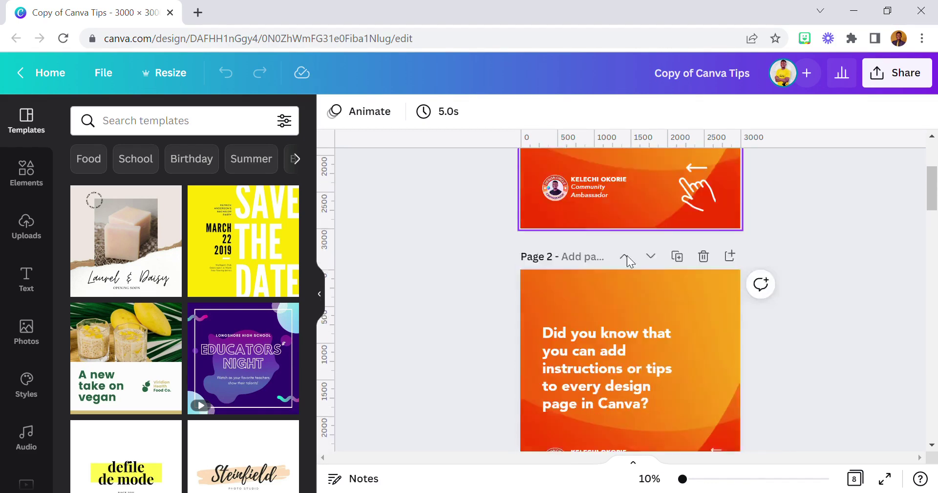
pyautogui.scroll(-10, 586, 285)
pyautogui.scroll(4, 562, 243)
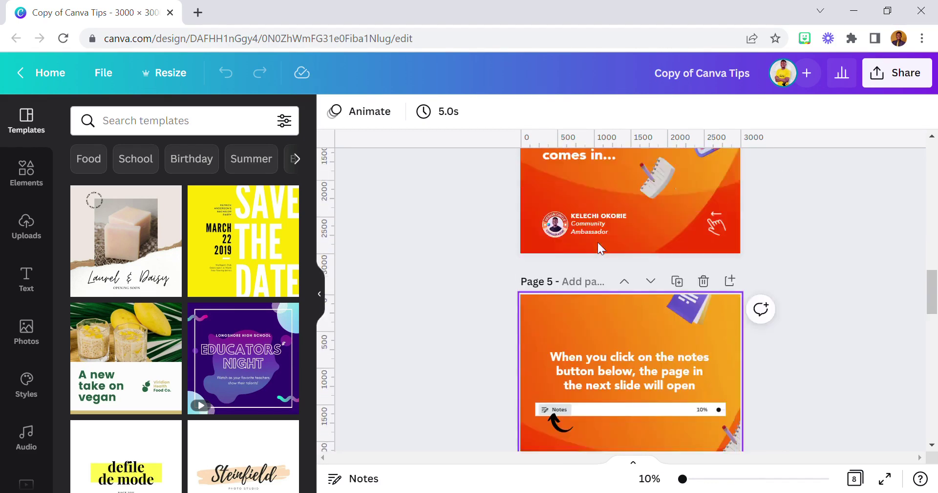
pyautogui.scroll(7, 563, 228)
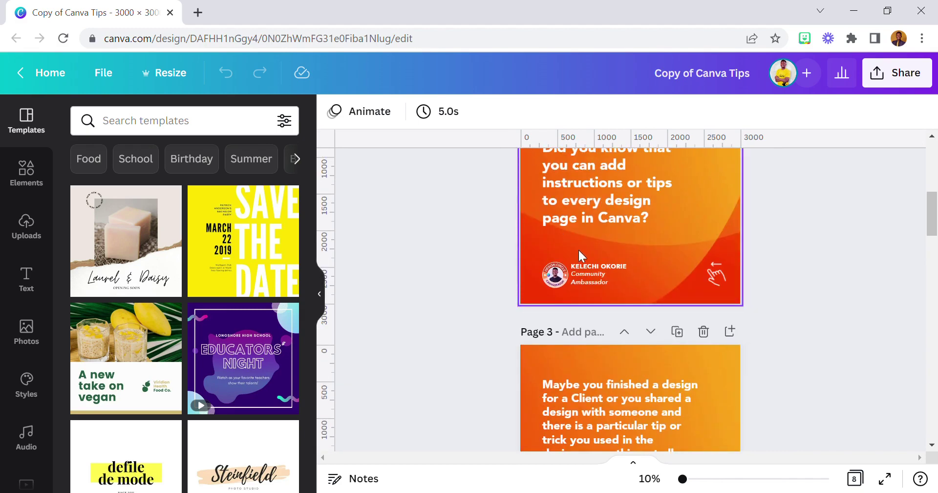
pyautogui.scroll(-6, 579, 250)
pyautogui.scroll(-6, 581, 247)
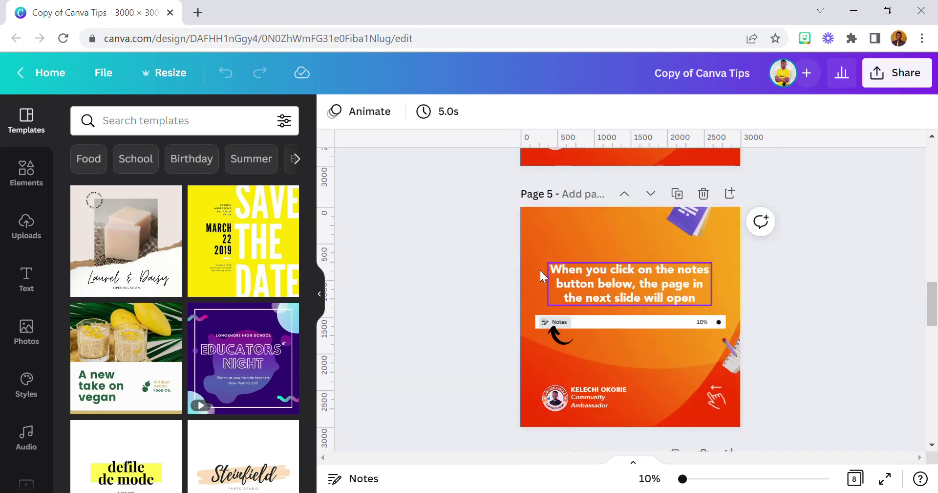
pyautogui.scroll(20, 540, 275)
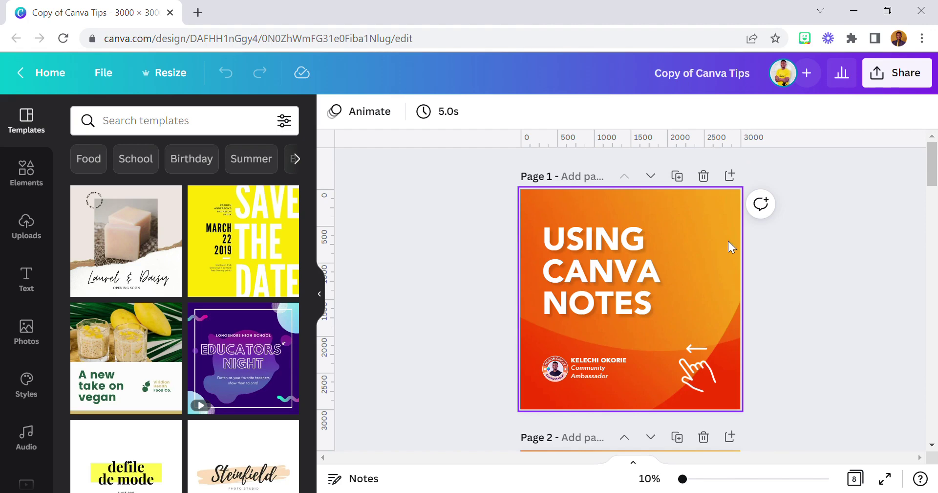
pyautogui.scroll(-3, 624, 295)
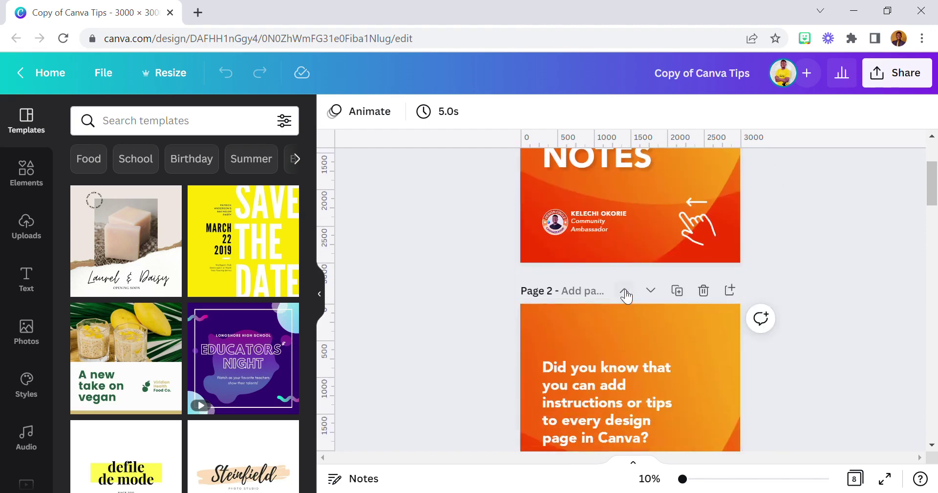
pyautogui.scroll(3, 665, 235)
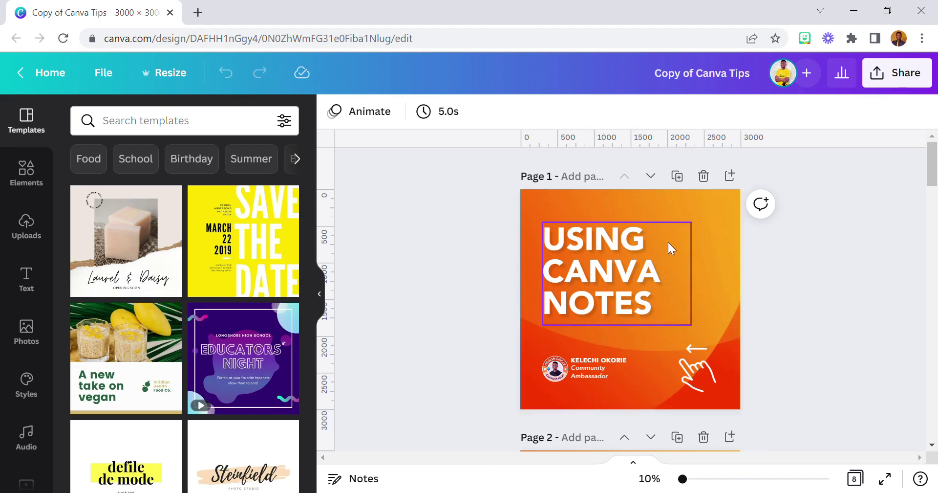
pyautogui.scroll(-15, 723, 247)
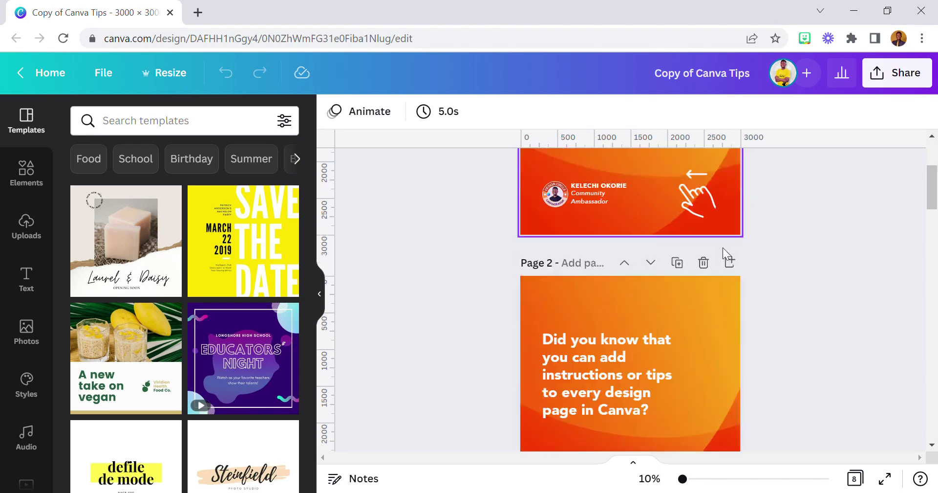
pyautogui.scroll(-15, 730, 264)
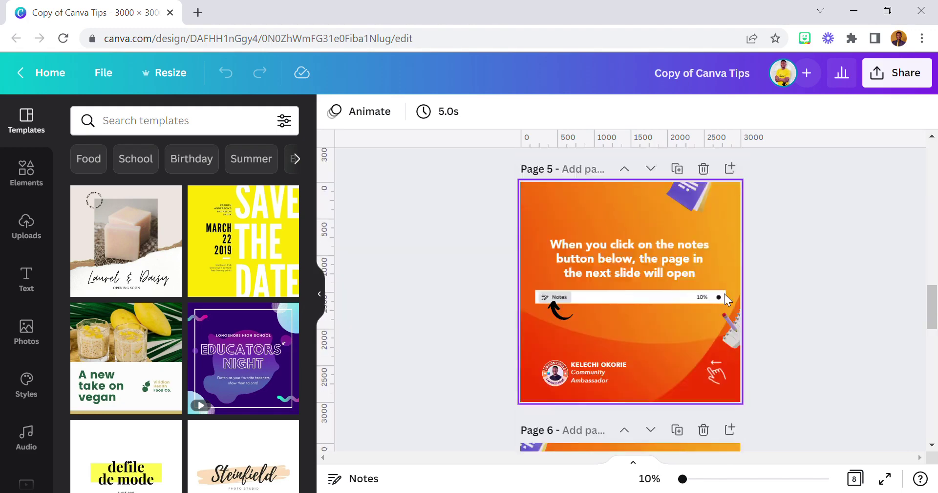
pyautogui.scroll(-5, 693, 324)
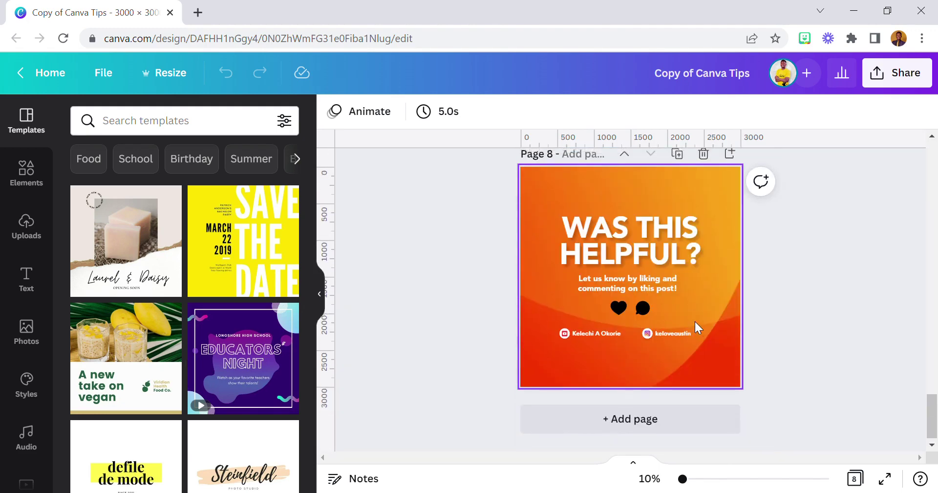
pyautogui.scroll(15, 695, 321)
pyautogui.scroll(20, 696, 316)
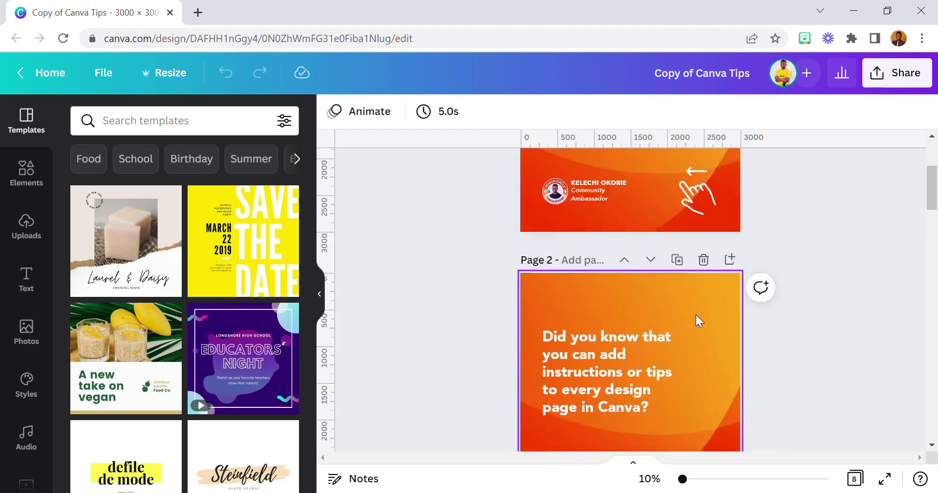
pyautogui.scroll(-20, 708, 311)
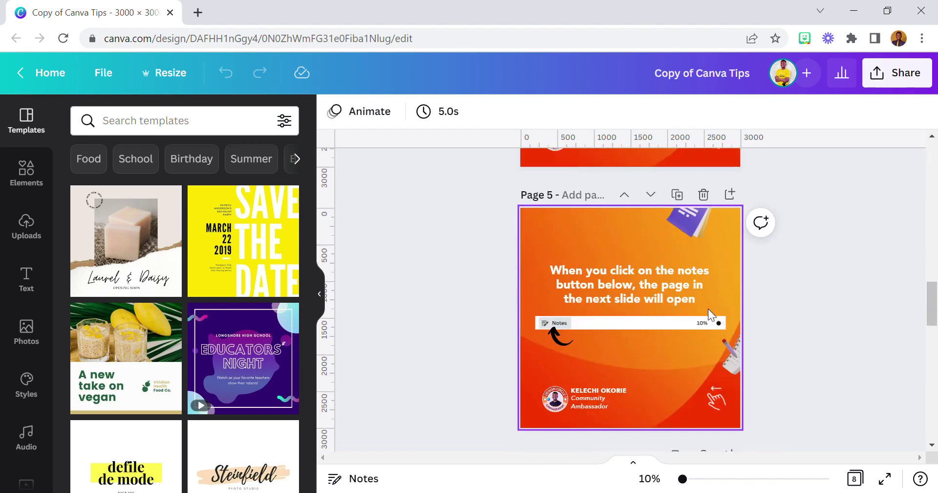
pyautogui.scroll(5, 709, 309)
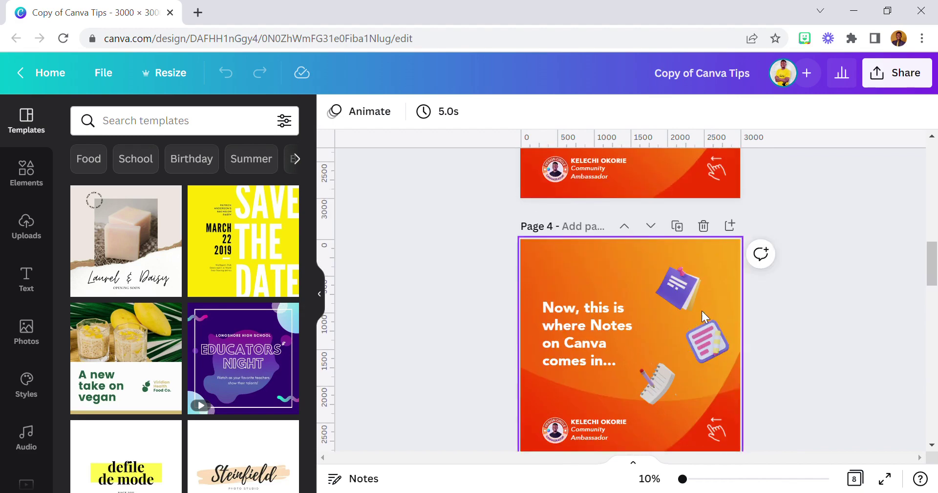
# Step: Select page 4's 3D notebook graphic, background, then its 'Now, this is...' text
pyautogui.click(676, 284)
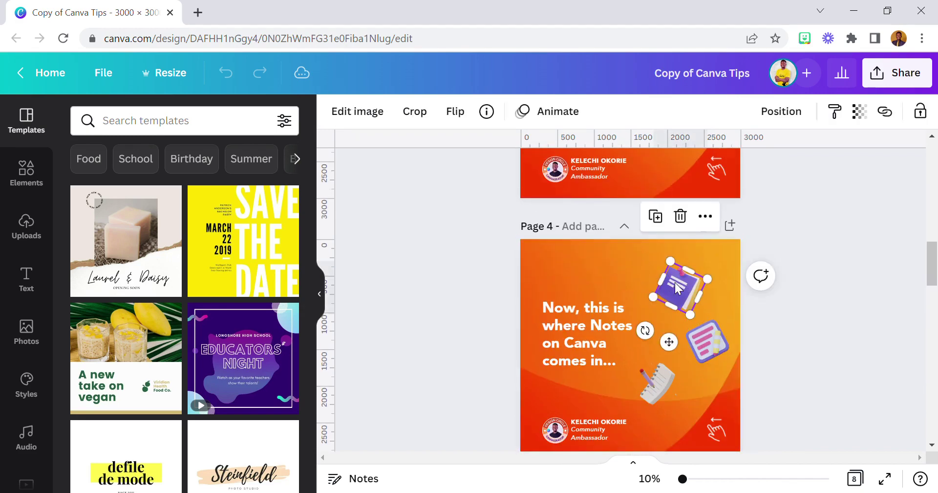
pyautogui.click(634, 268)
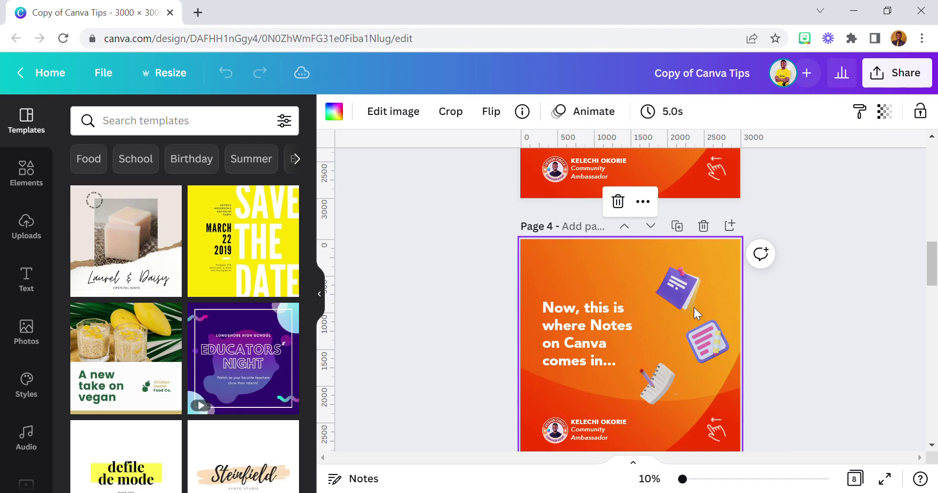
pyautogui.scroll(-5, 694, 307)
pyautogui.scroll(5, 693, 303)
pyautogui.scroll(-3, 682, 293)
pyautogui.scroll(3, 684, 293)
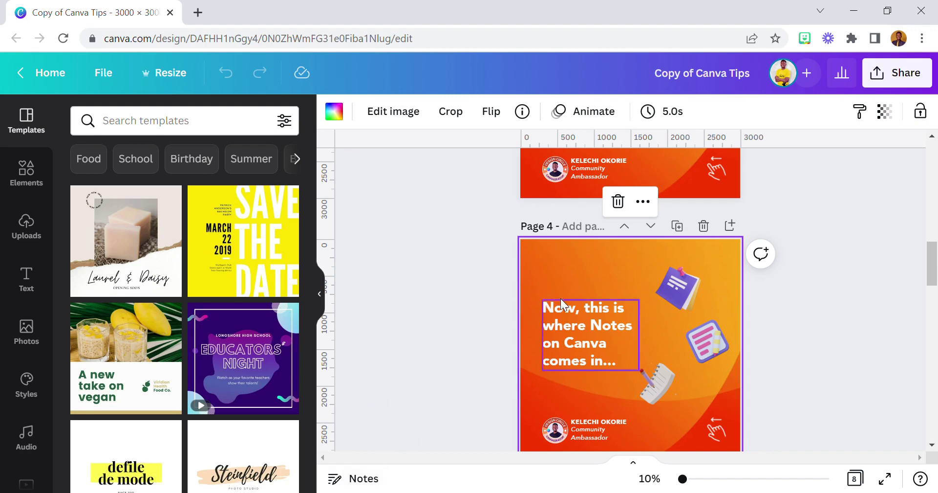
pyautogui.scroll(-2, 562, 297)
pyautogui.click(562, 277)
pyautogui.scroll(4, 564, 280)
pyautogui.scroll(-4, 569, 293)
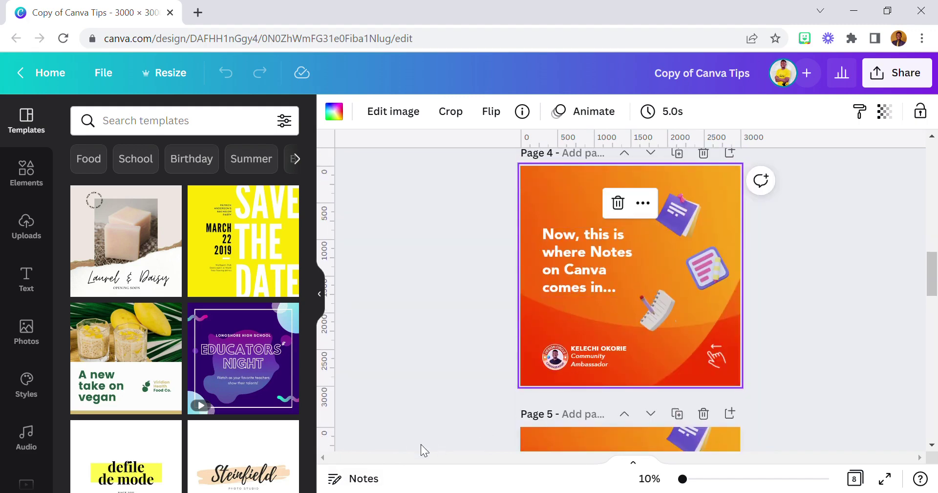
# Step: Give page 4 the note 'You can locate the 3d element (notes) by going to the element section and typing 3d notes'
pyautogui.click(375, 480)
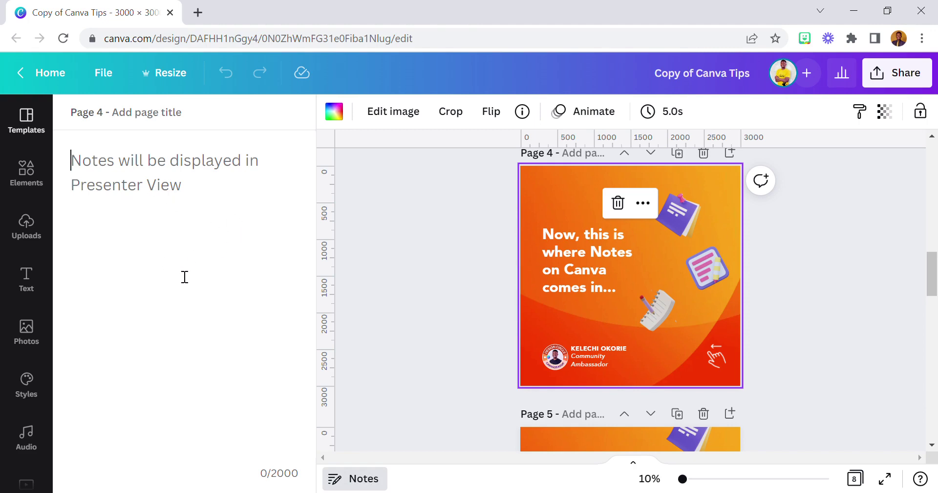
pyautogui.write('You ca')
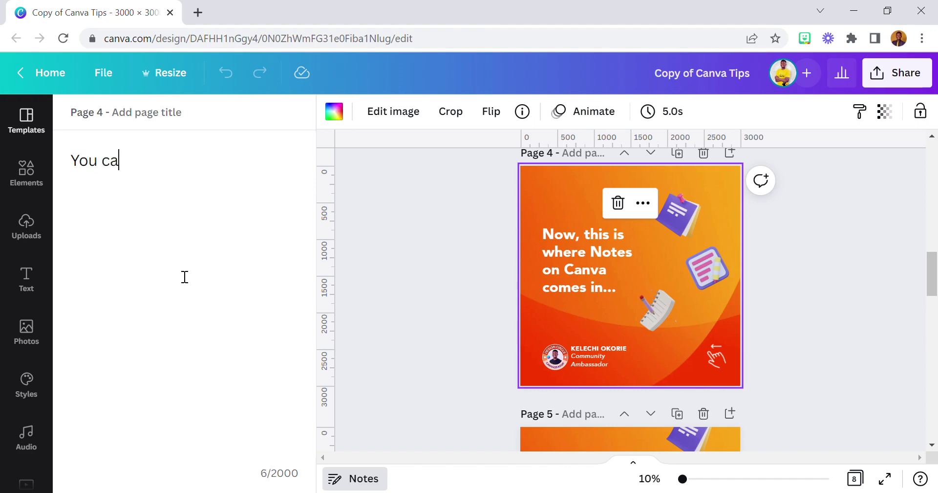
pyautogui.write('n locate the ')
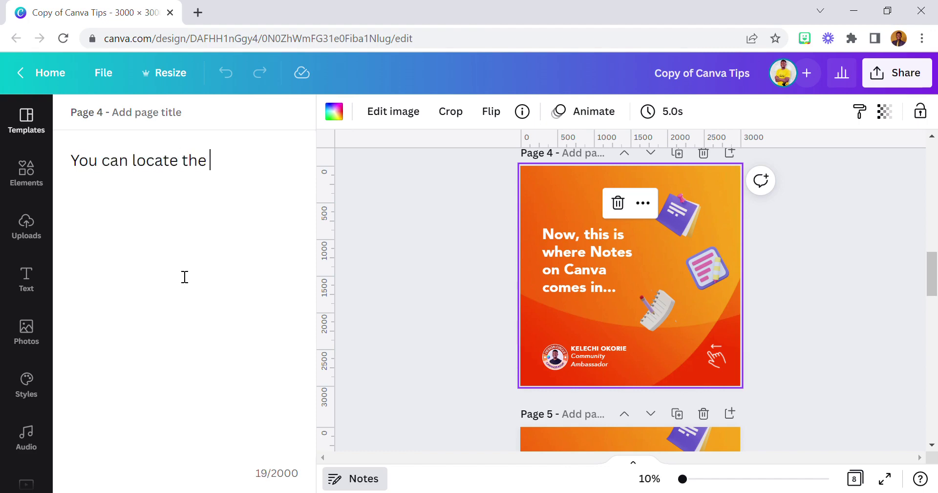
pyautogui.write('3d element')
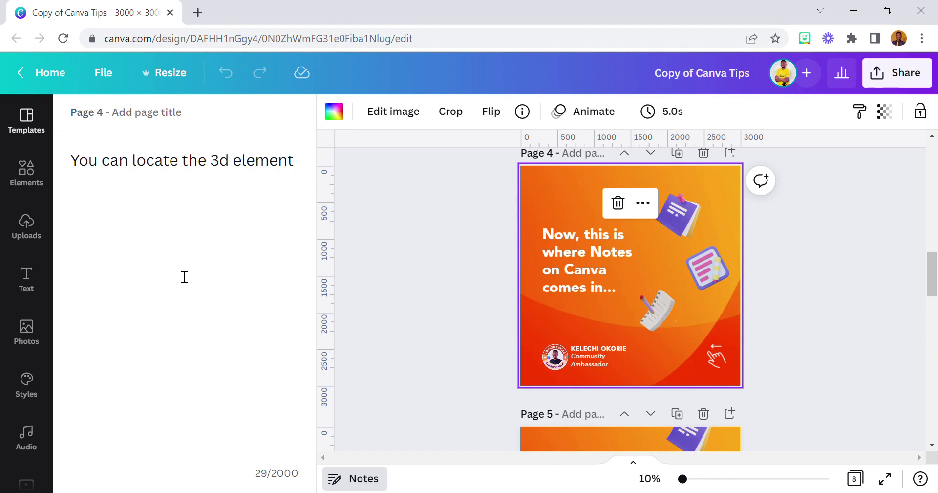
pyautogui.write(' (notes) by goi')
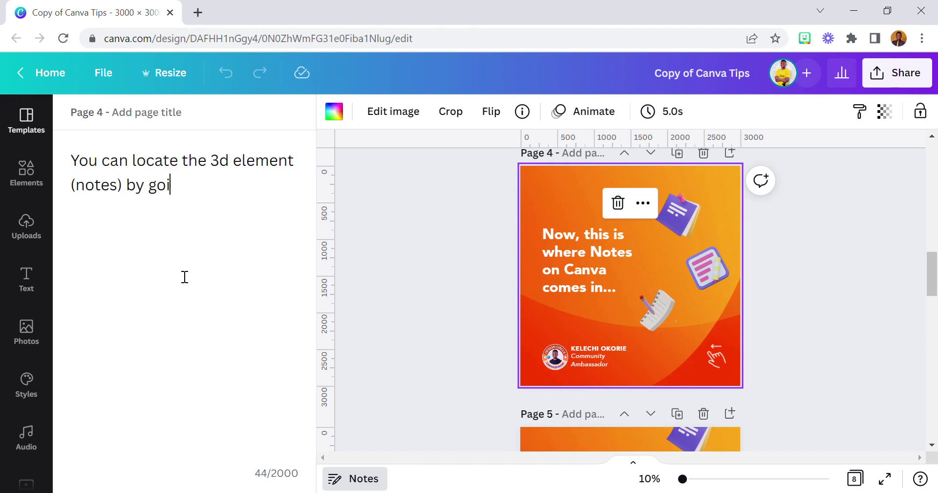
pyautogui.write('ng to the eleme')
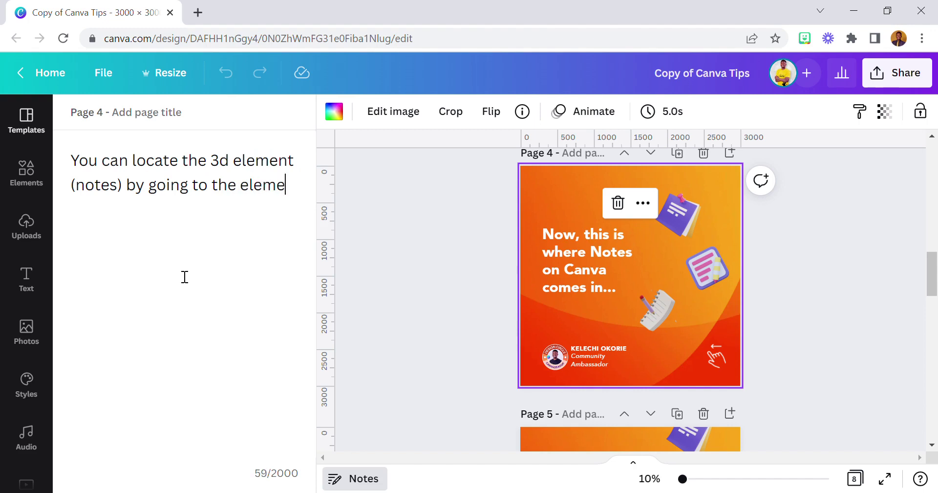
pyautogui.write('nt section a')
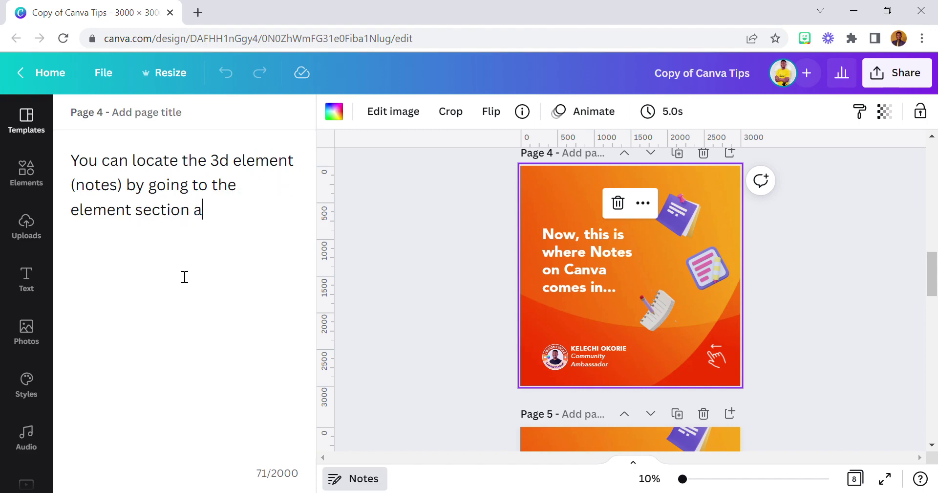
pyautogui.write('nd typin')
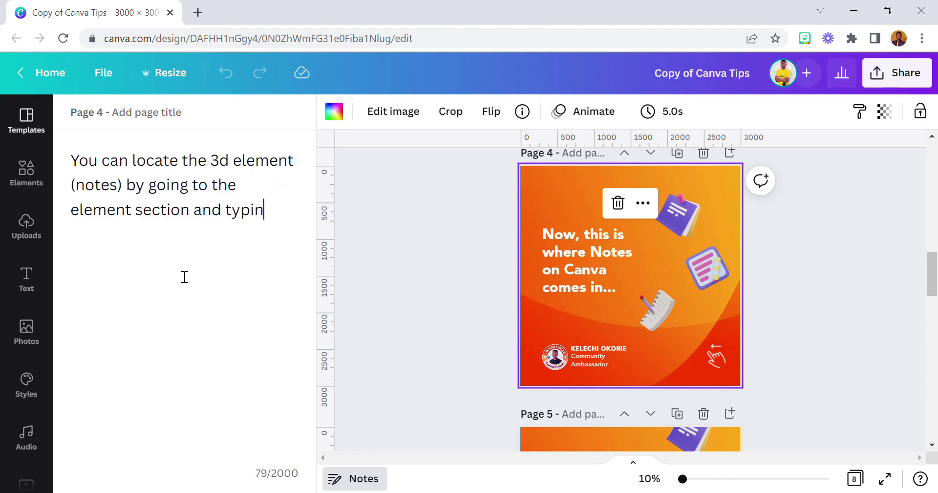
pyautogui.write('g 3d note')
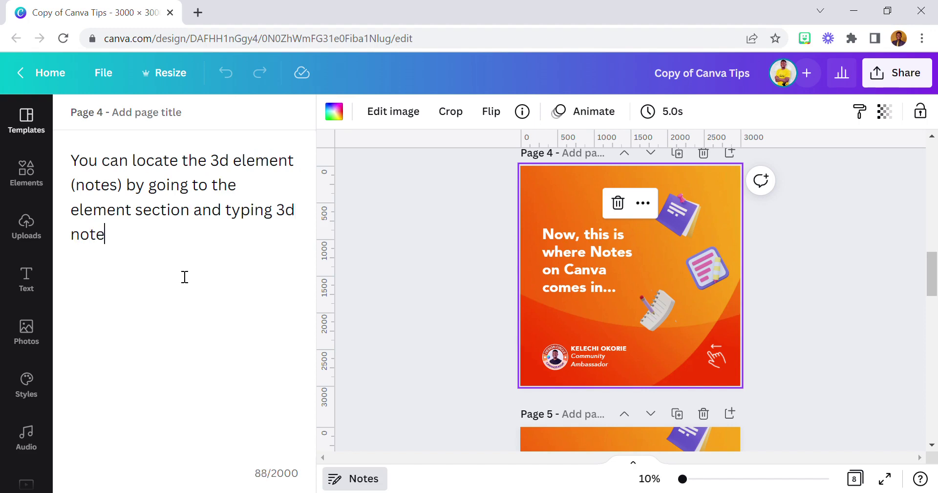
pyautogui.write('s')
pyautogui.press('Return')
pyautogui.click(368, 236)
pyautogui.scroll(10, 479, 309)
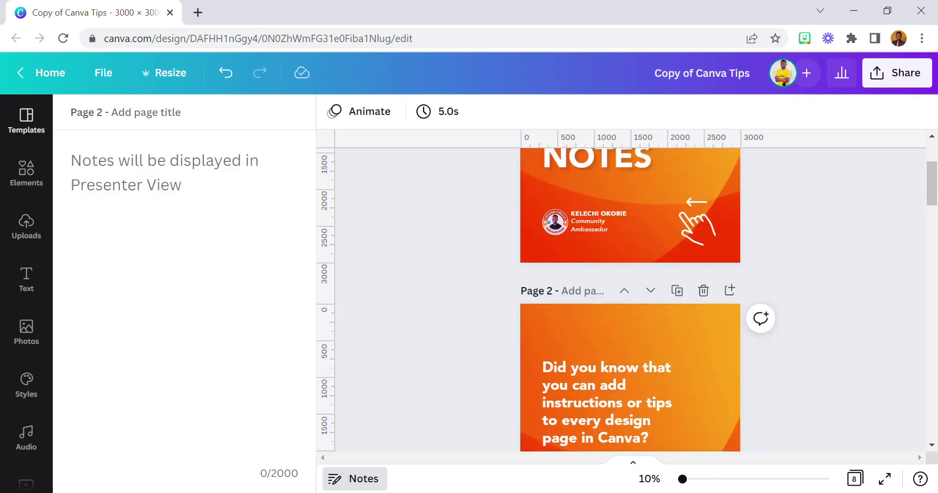
pyautogui.click(354, 478)
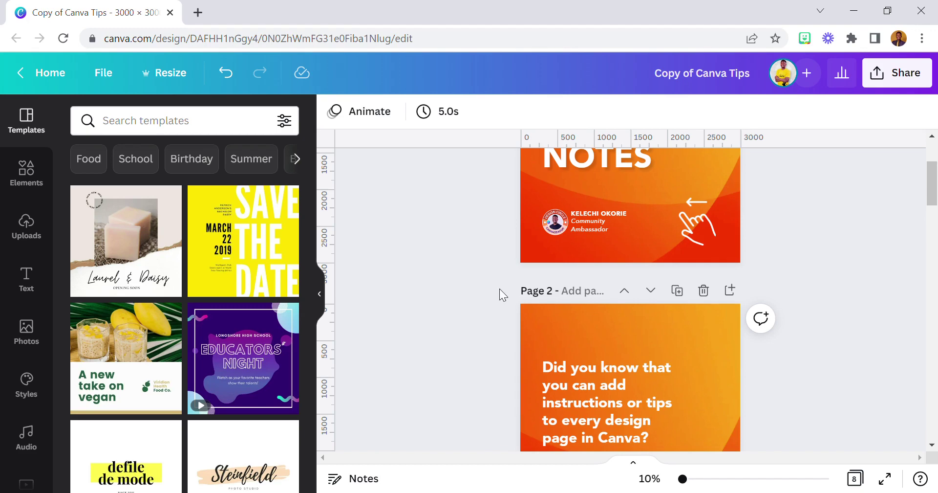
pyautogui.scroll(-6, 474, 320)
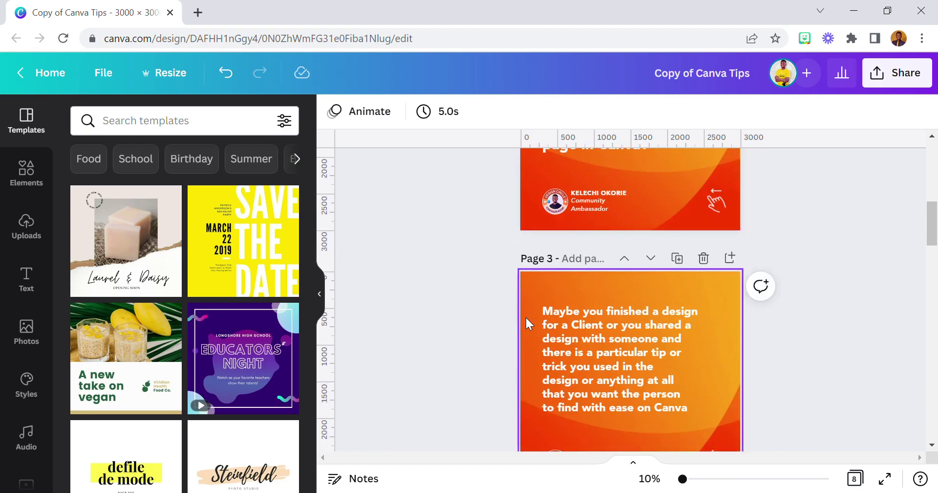
pyautogui.scroll(-5, 526, 316)
pyautogui.click(542, 215)
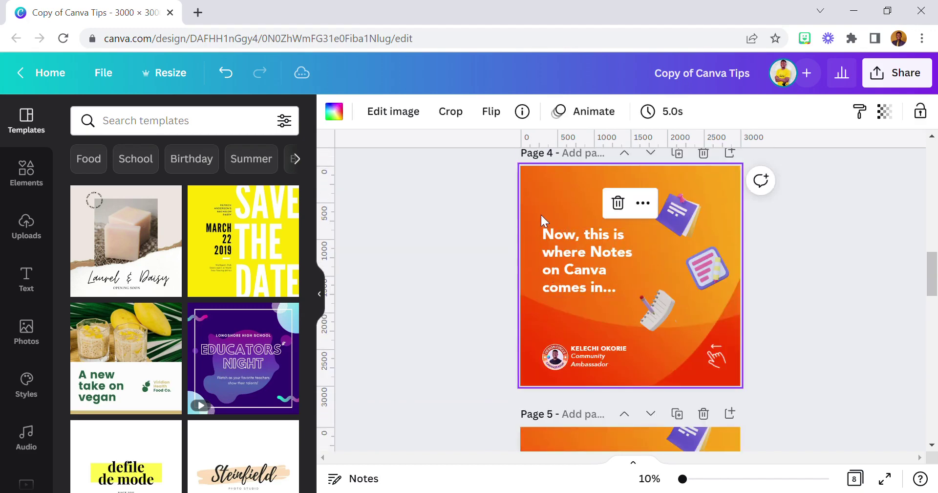
pyautogui.click(390, 479)
pyautogui.scroll(3, 502, 275)
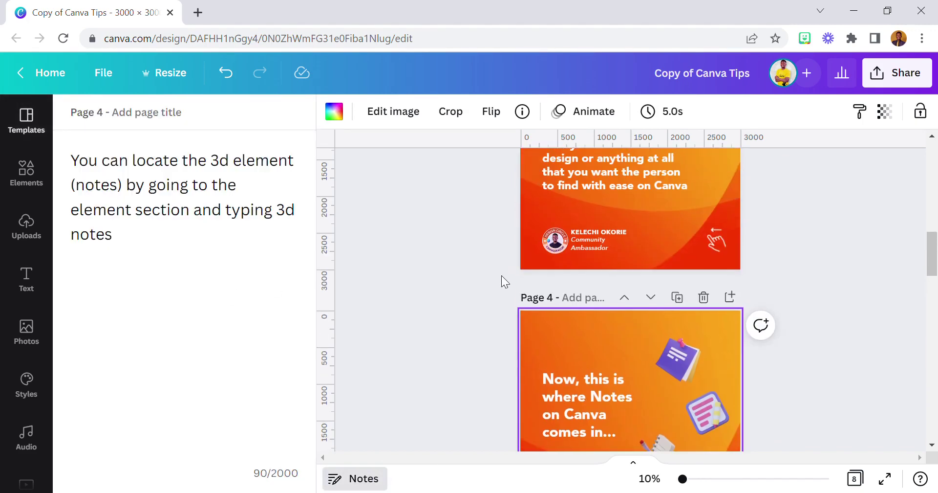
pyautogui.scroll(5, 502, 275)
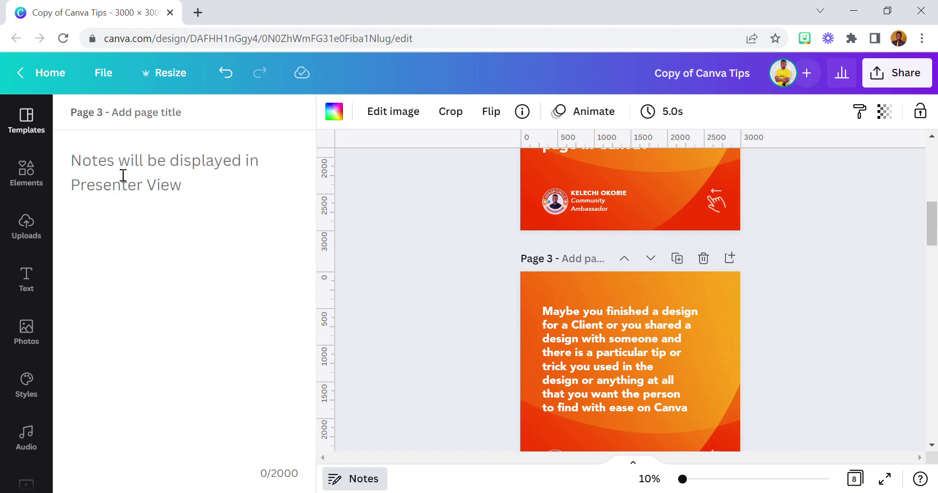
pyautogui.scroll(-2, 534, 343)
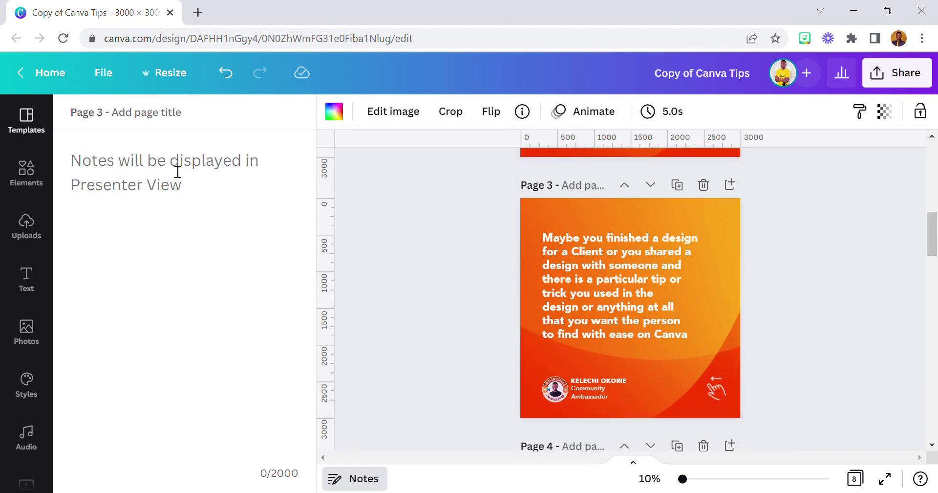
pyautogui.scroll(5, 416, 298)
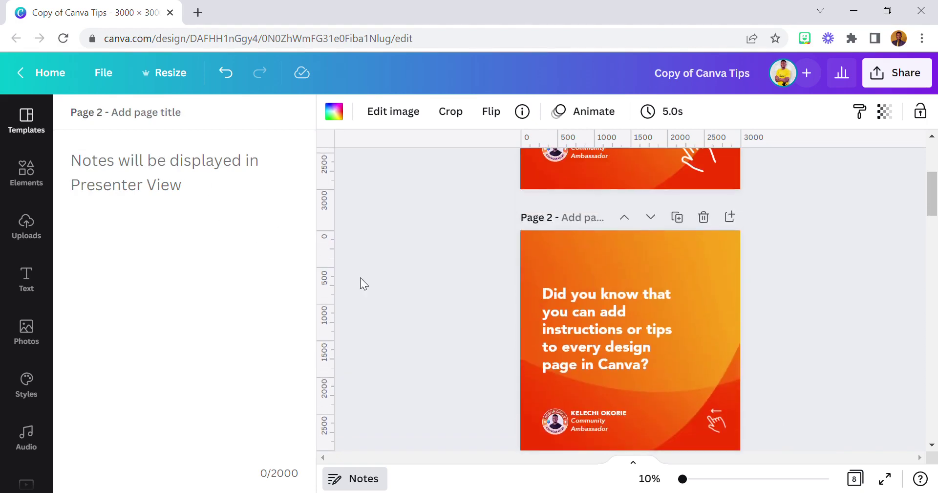
pyautogui.scroll(3, 603, 359)
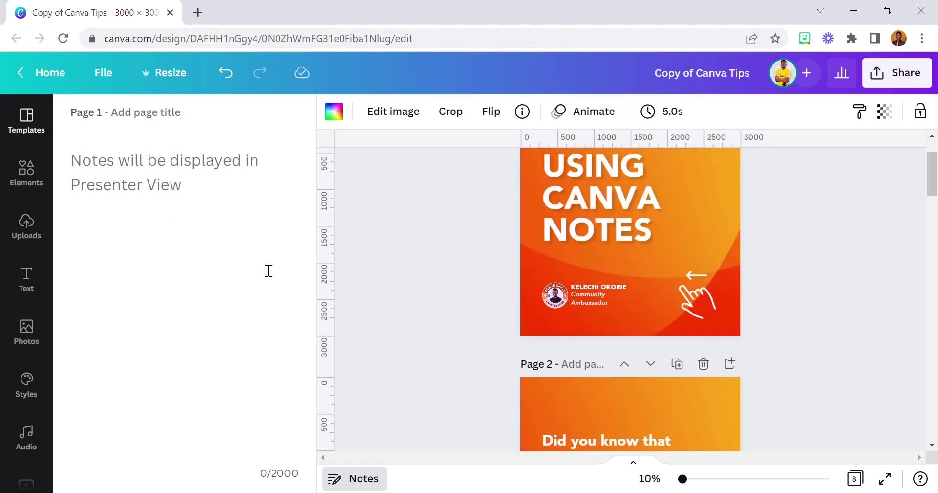
pyautogui.scroll(-10, 568, 363)
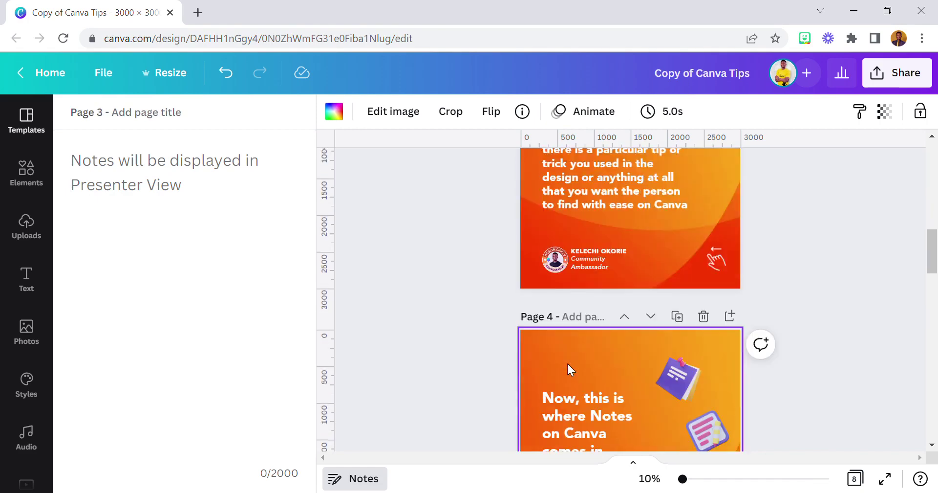
pyautogui.scroll(-3, 558, 347)
pyautogui.scroll(-5, 543, 324)
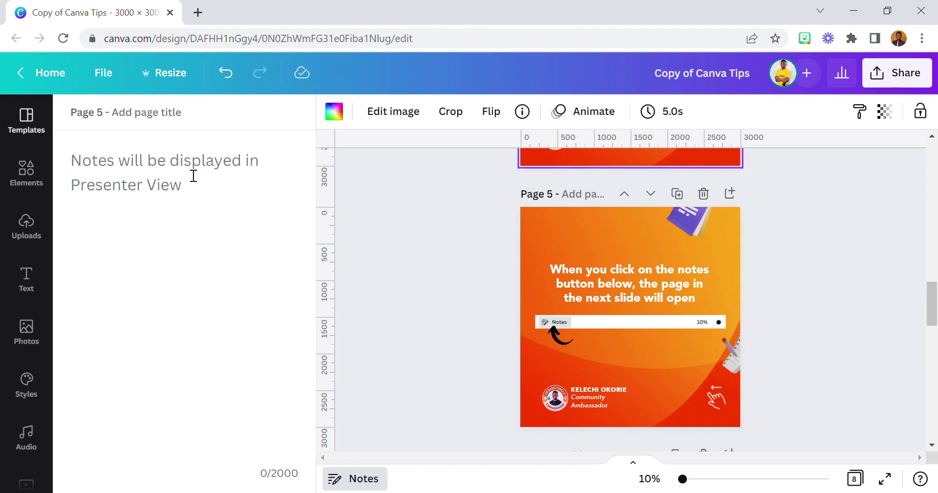
pyautogui.scroll(6, 469, 303)
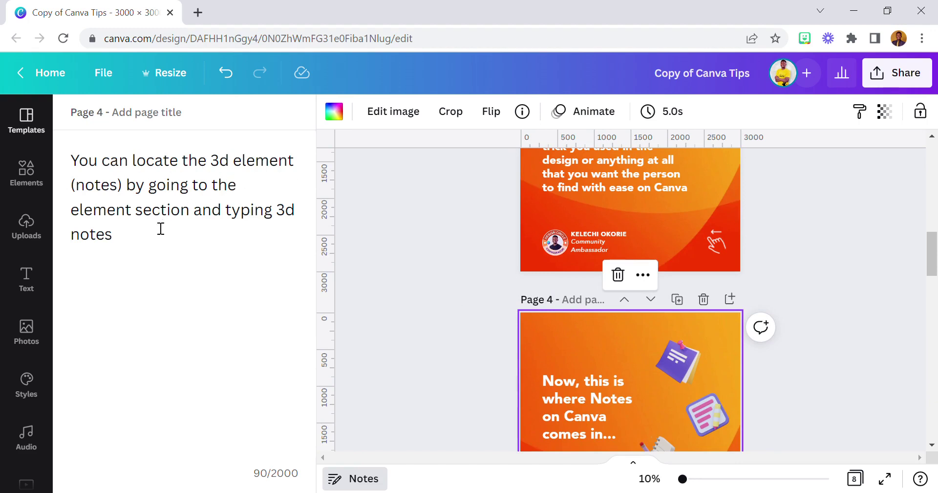
pyautogui.click(469, 306)
# Step: Search the element library for '3d notes', browse the results, then clear the search
pyautogui.click(22, 178)
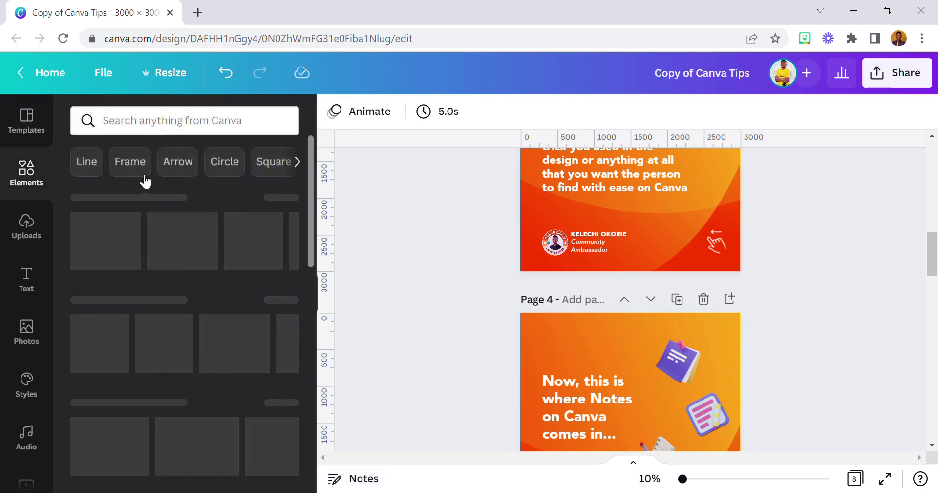
pyautogui.click(168, 136)
pyautogui.write('3d')
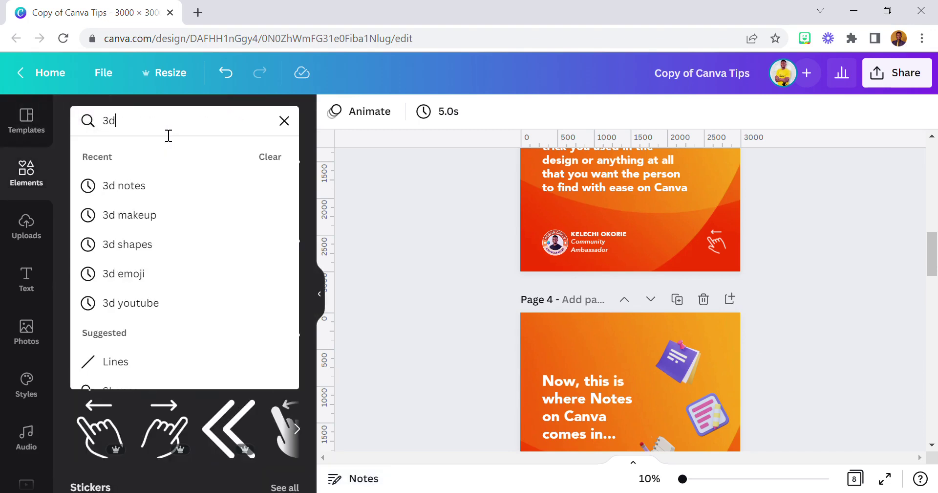
pyautogui.write(' notes')
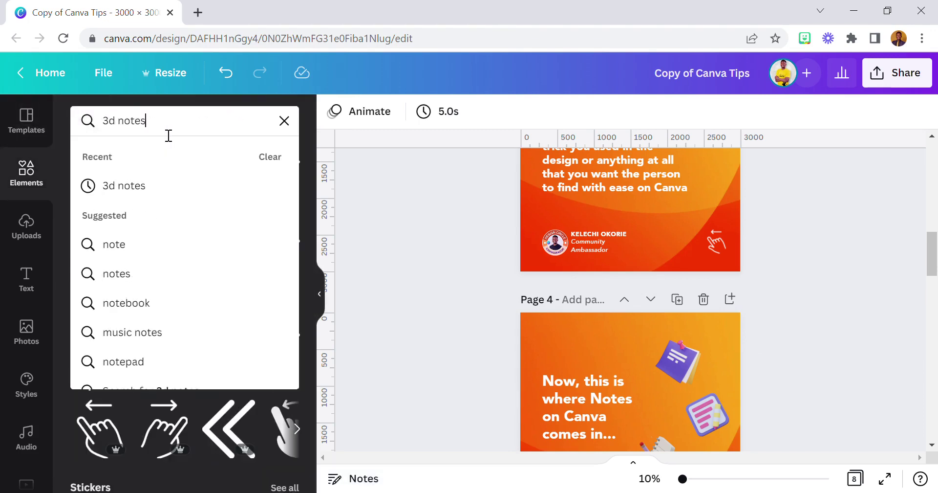
pyautogui.press('Return')
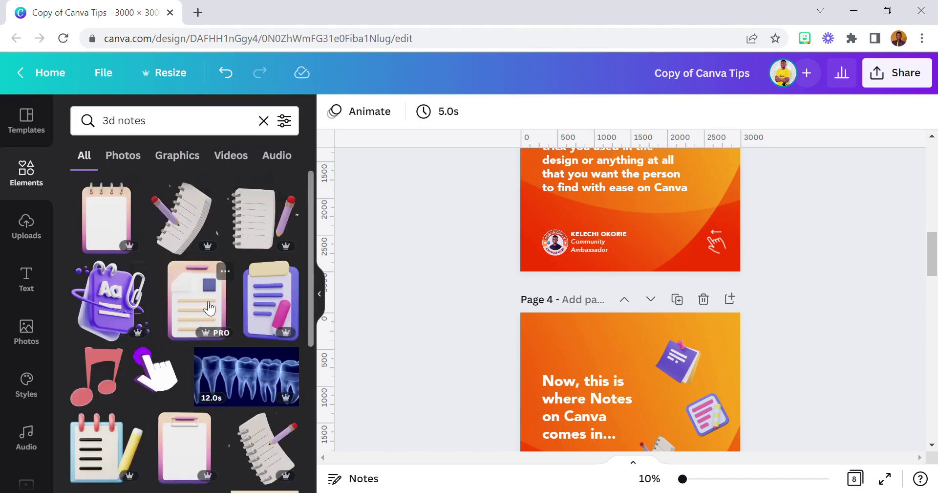
pyautogui.scroll(-2, 458, 321)
pyautogui.scroll(-1, 459, 321)
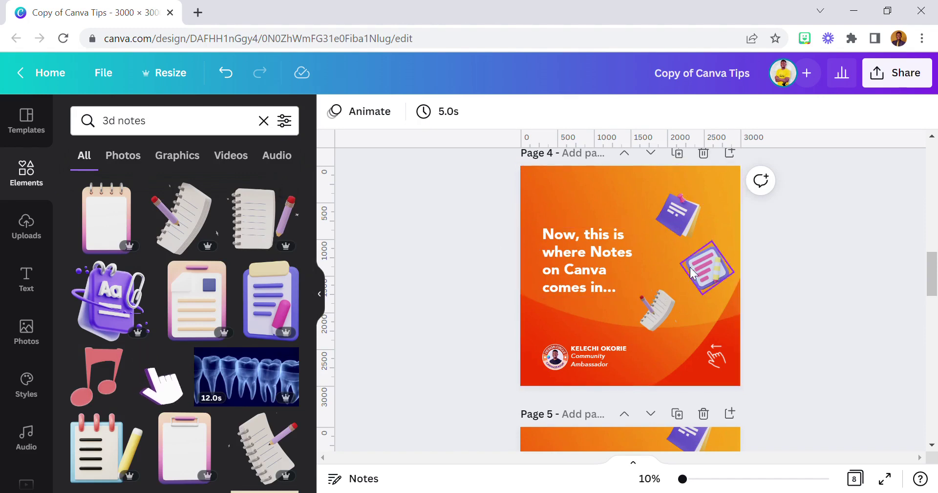
pyautogui.click(264, 121)
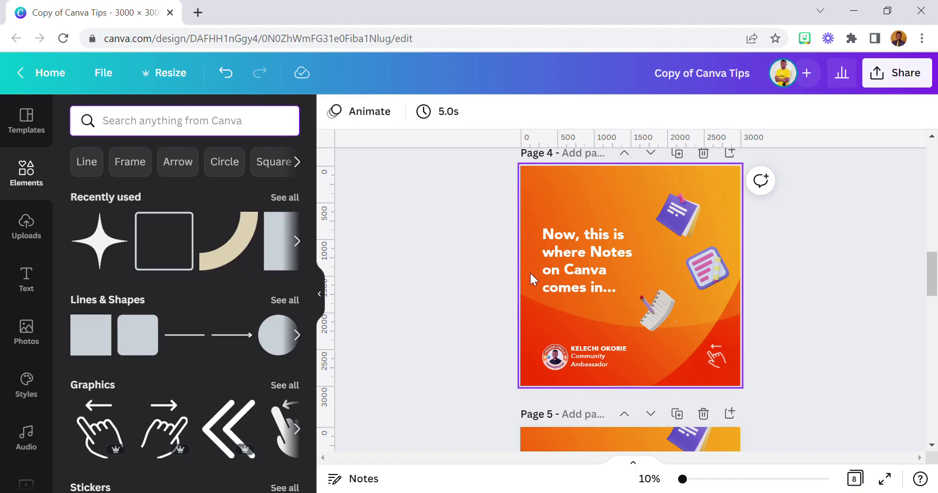
pyautogui.scroll(4, 530, 271)
pyautogui.scroll(-4, 489, 264)
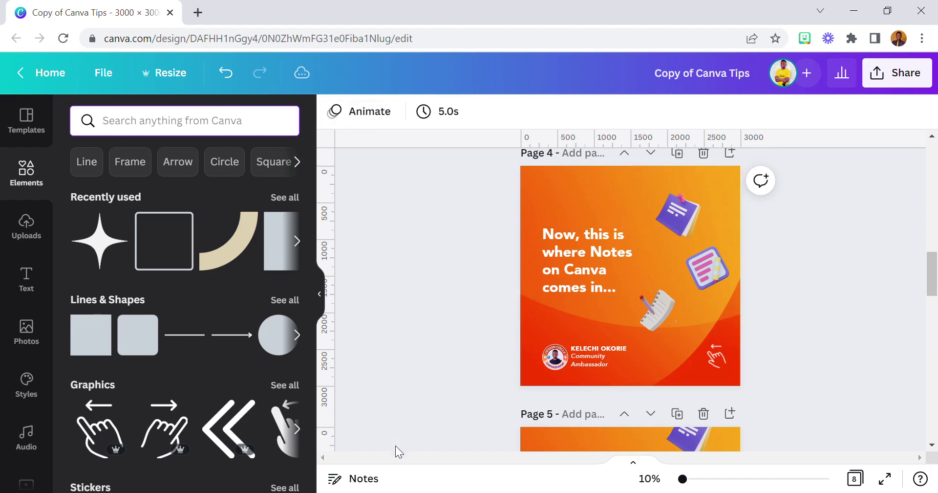
pyautogui.click(434, 263)
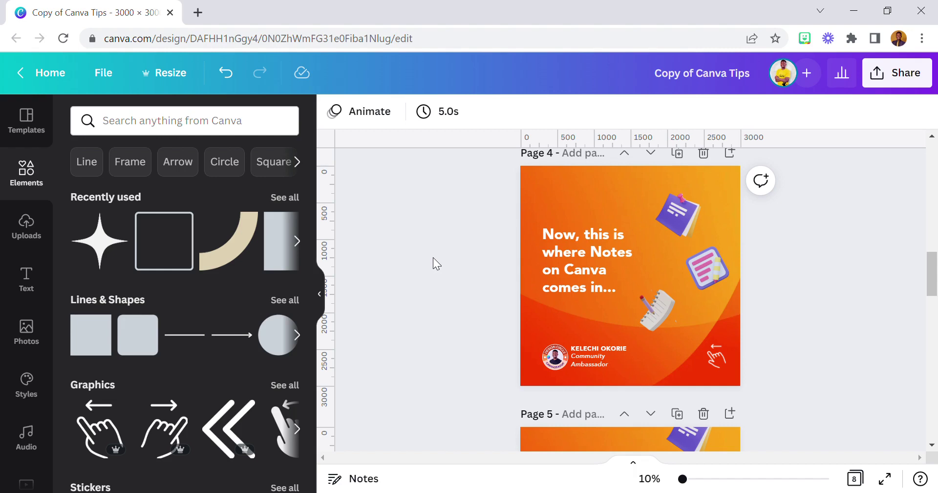
pyautogui.click(567, 204)
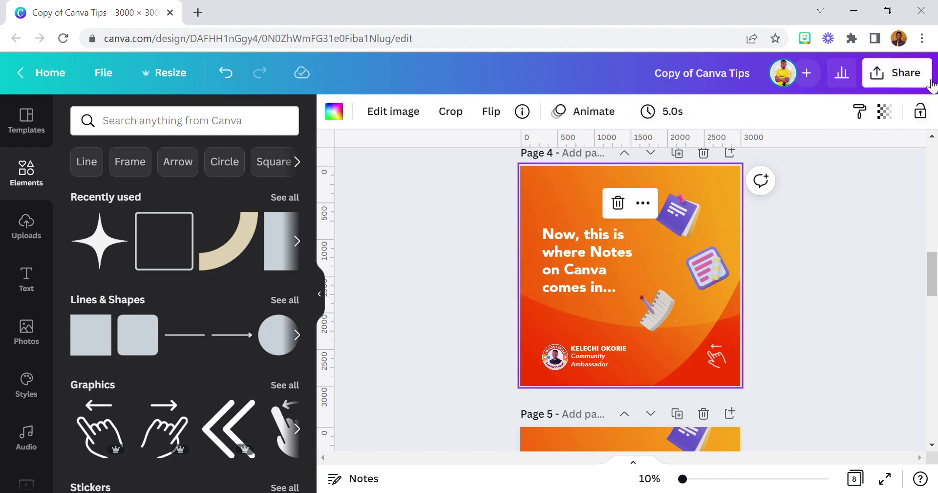
# Step: Share the design with 'Anyone with the link' at 'Can edit' access and copy the link
pyautogui.click(895, 73)
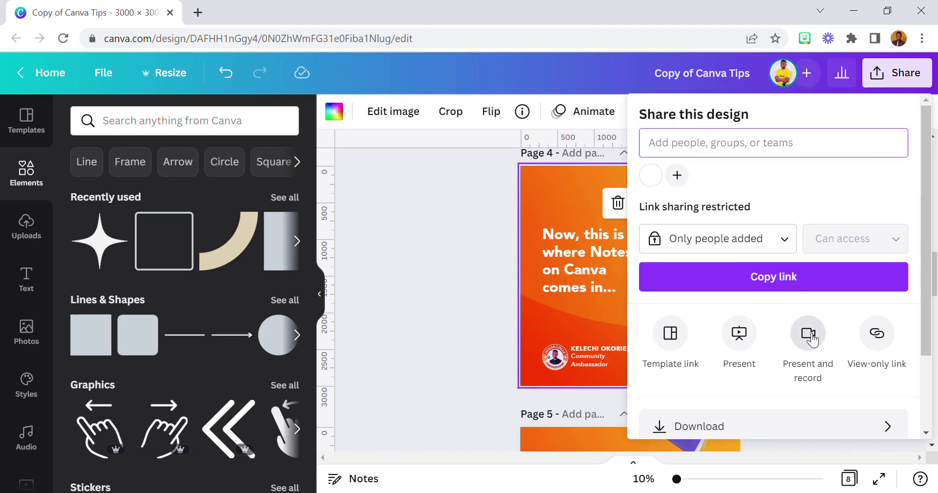
pyautogui.click(783, 251)
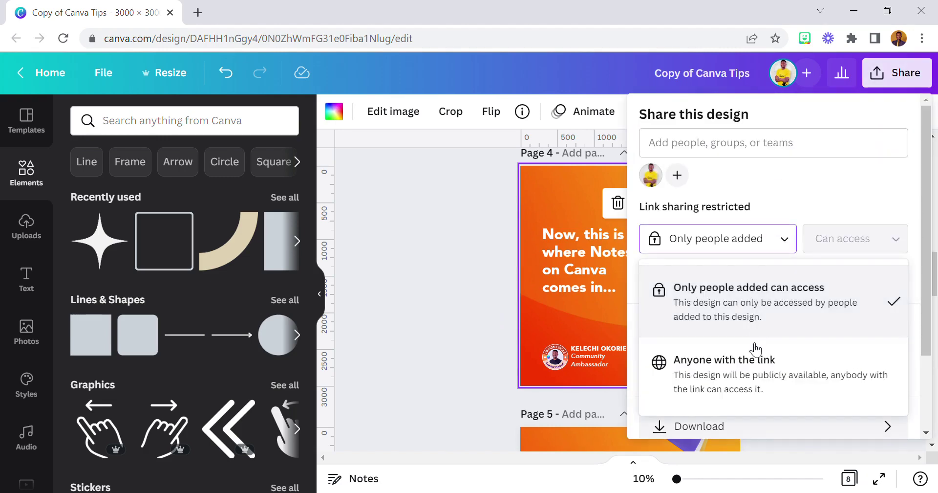
pyautogui.click(755, 375)
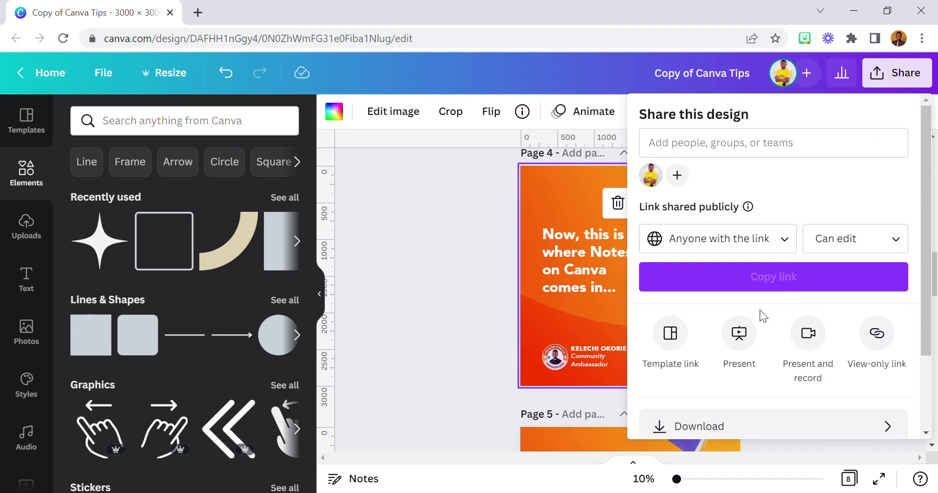
pyautogui.click(769, 281)
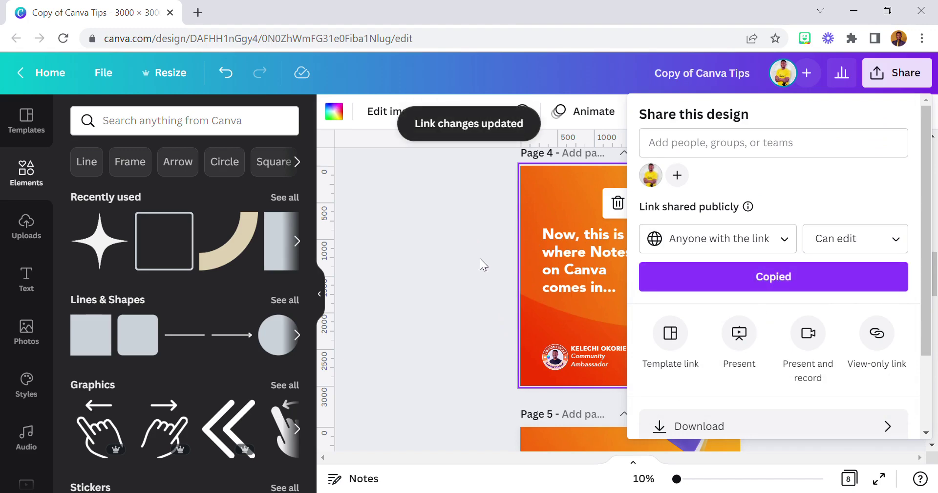
pyautogui.click(480, 259)
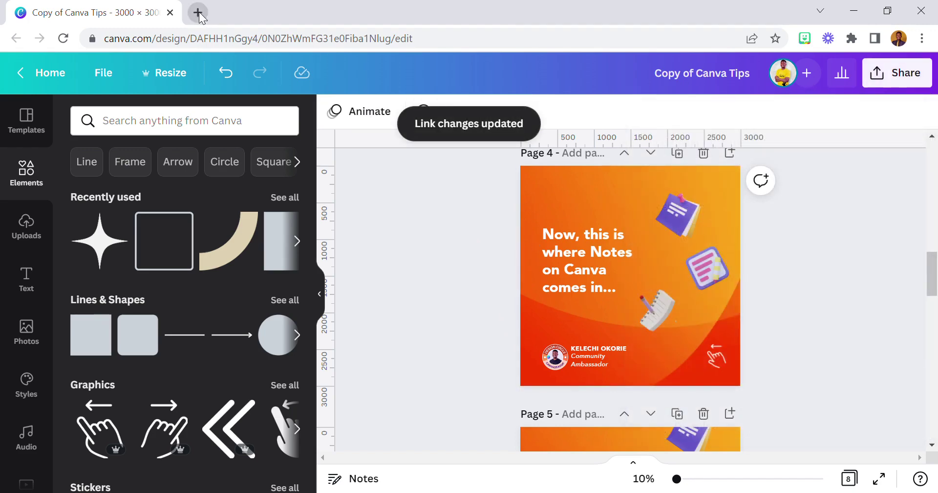
pyautogui.click(198, 12)
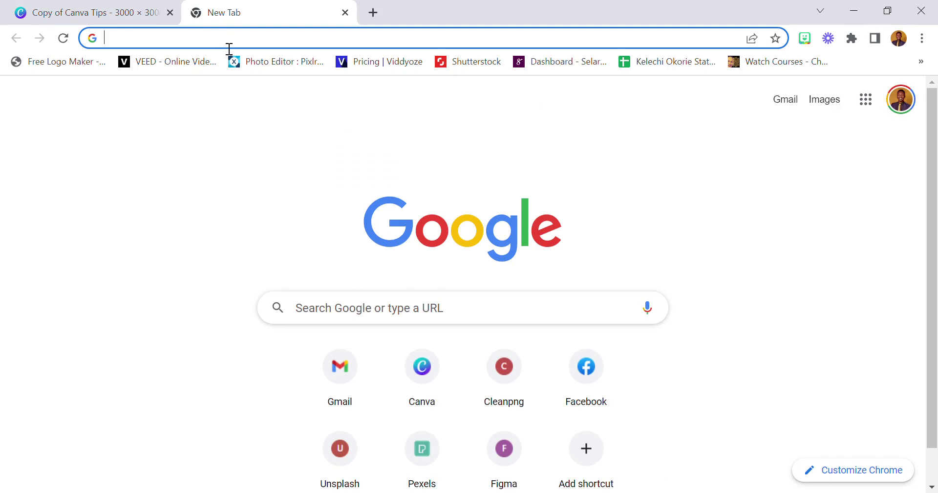
# Step: Load the copied Canva edit link in the new tab
pyautogui.hotkey('ctrl', 'v')
pyautogui.press('Return')
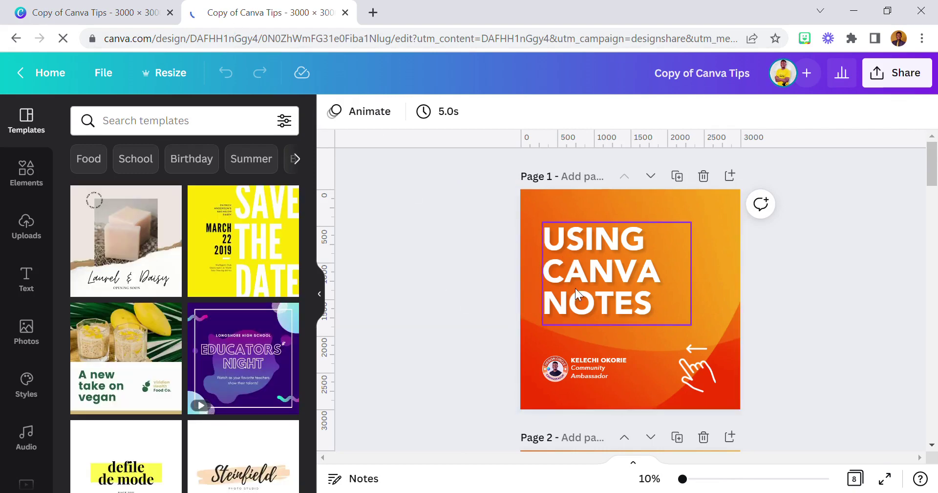
# Step: Check that page 4's presenter note appears through the shared edit link
pyautogui.scroll(-5, 575, 288)
pyautogui.scroll(-10, 579, 293)
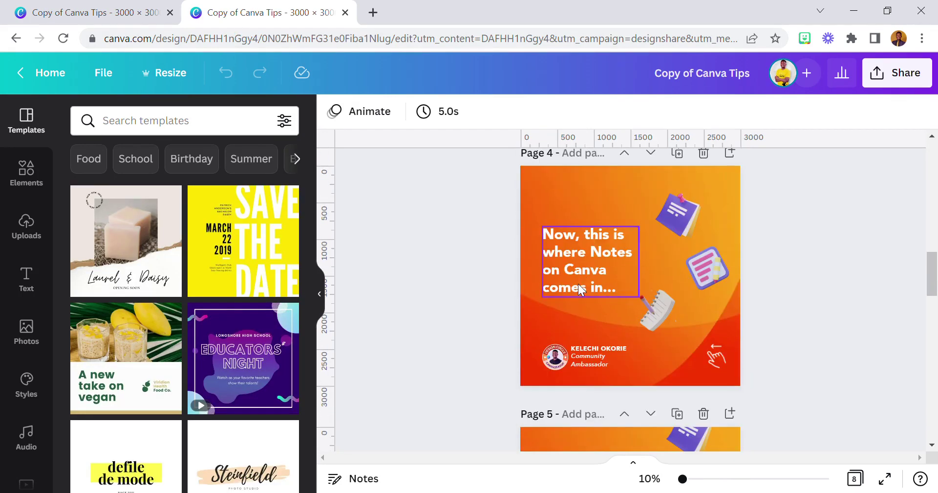
pyautogui.click(556, 210)
pyautogui.click(354, 478)
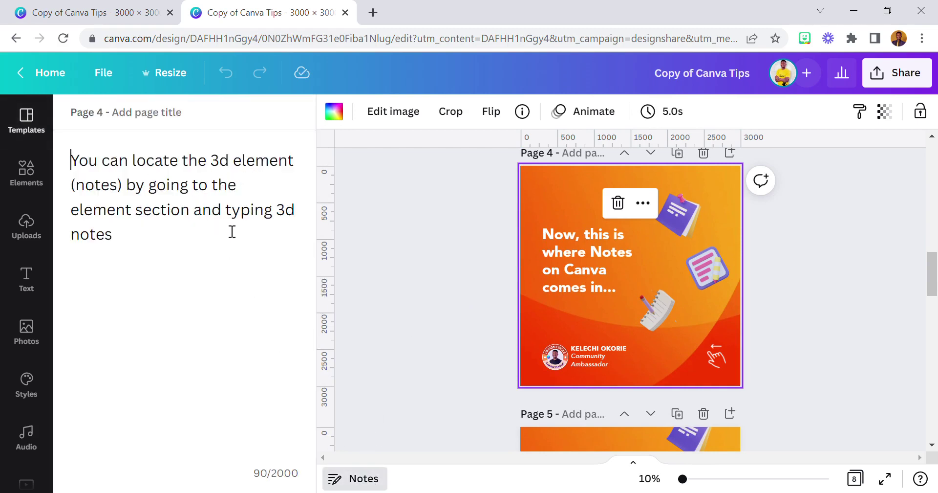
pyautogui.click(442, 248)
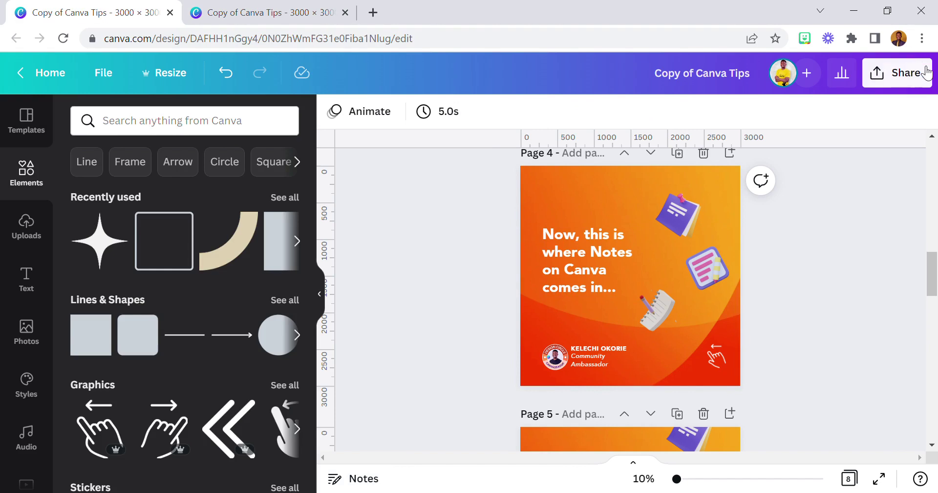
# Step: Copy the design's view-only link from the Share panel
pyautogui.click(926, 72)
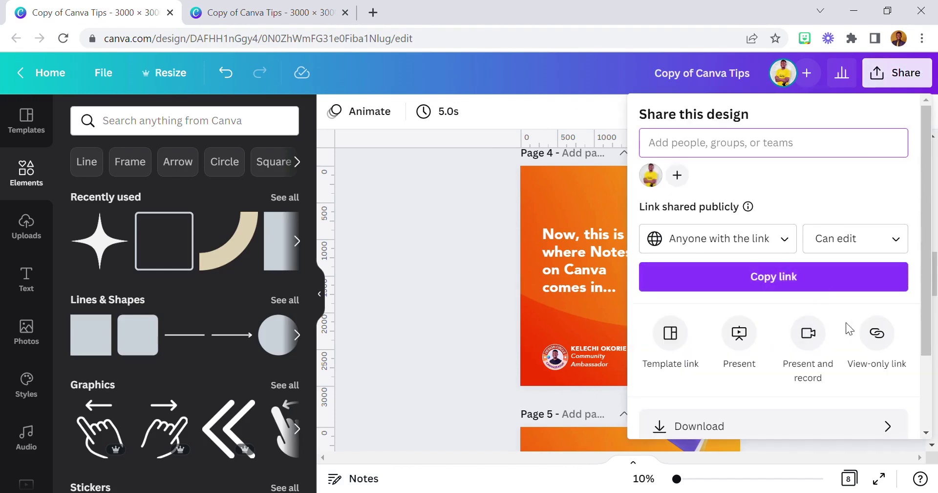
pyautogui.click(878, 338)
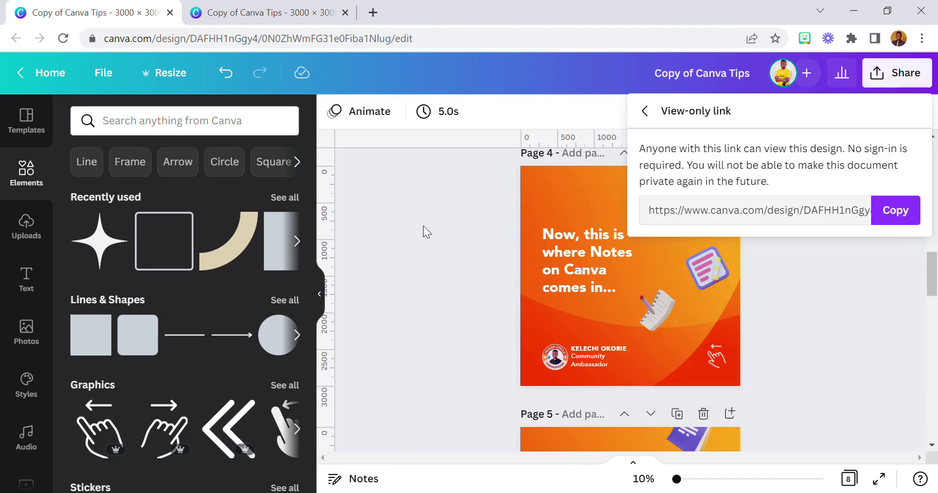
pyautogui.click(899, 221)
# Step: Open the view-only link in a new tab, advance to page 4, and check its options for notes
pyautogui.click(374, 12)
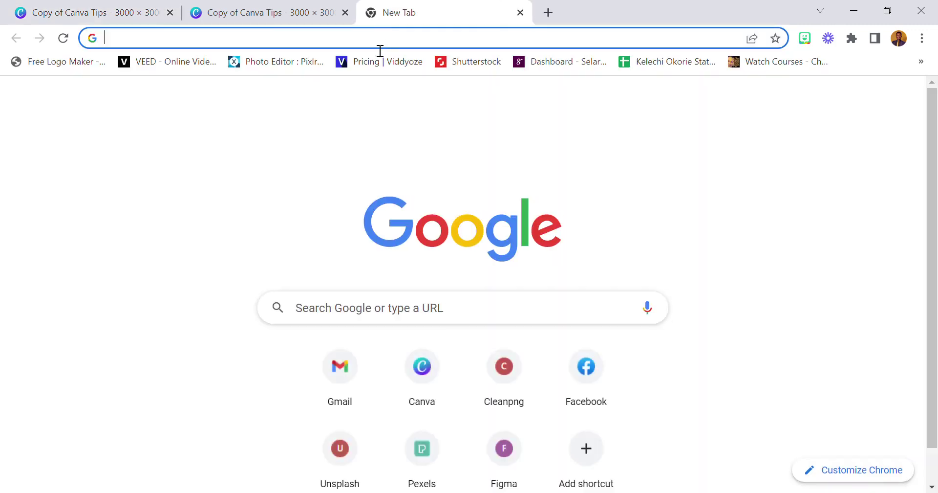
pyautogui.hotkey('ctrl', 'v')
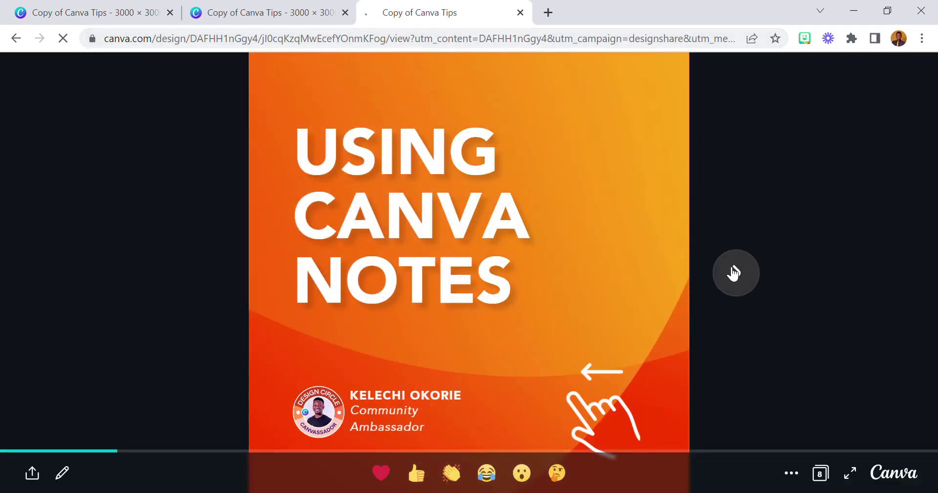
pyautogui.click(735, 273)
pyautogui.click(735, 273)
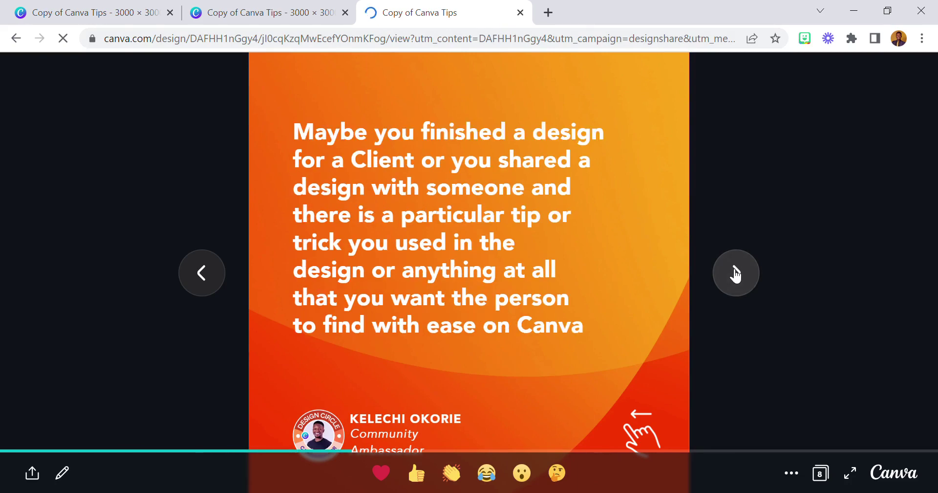
pyautogui.click(736, 274)
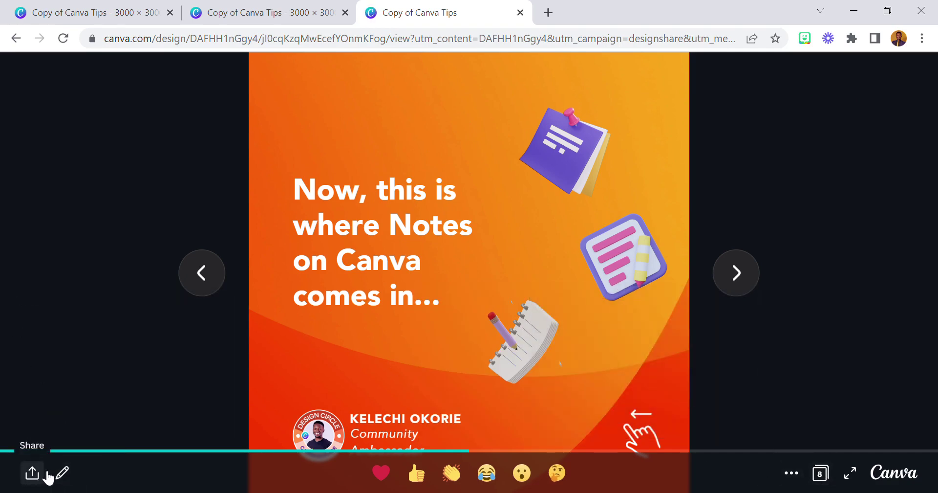
pyautogui.click(792, 474)
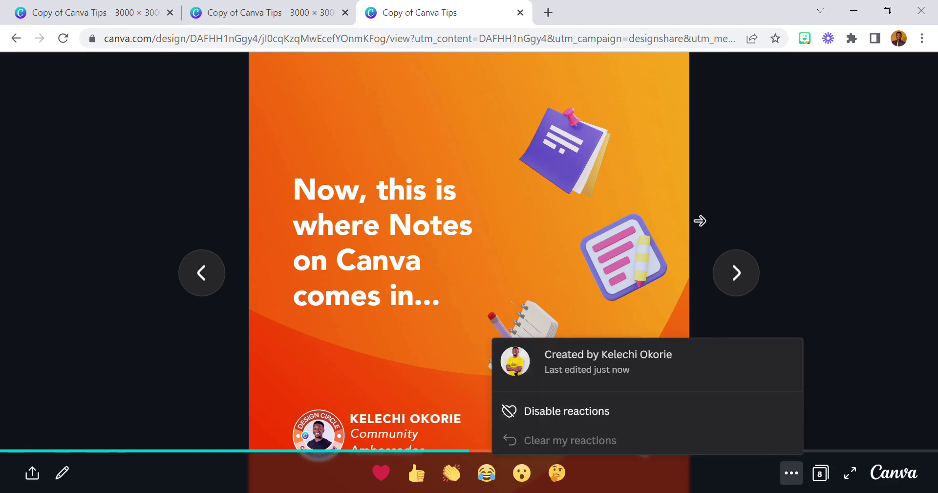
# Step: Close the view-only and second editor tabs, dismiss the link panel, and return to page 4
pyautogui.click(521, 12)
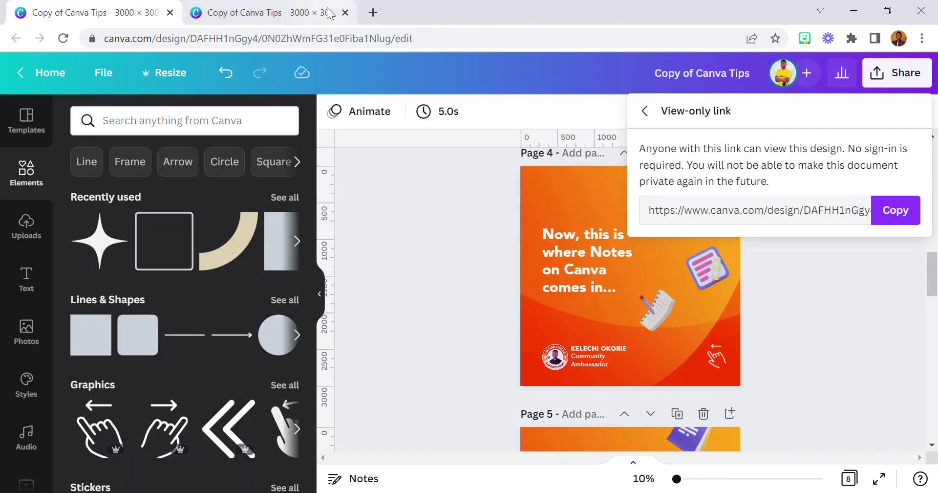
pyautogui.click(345, 12)
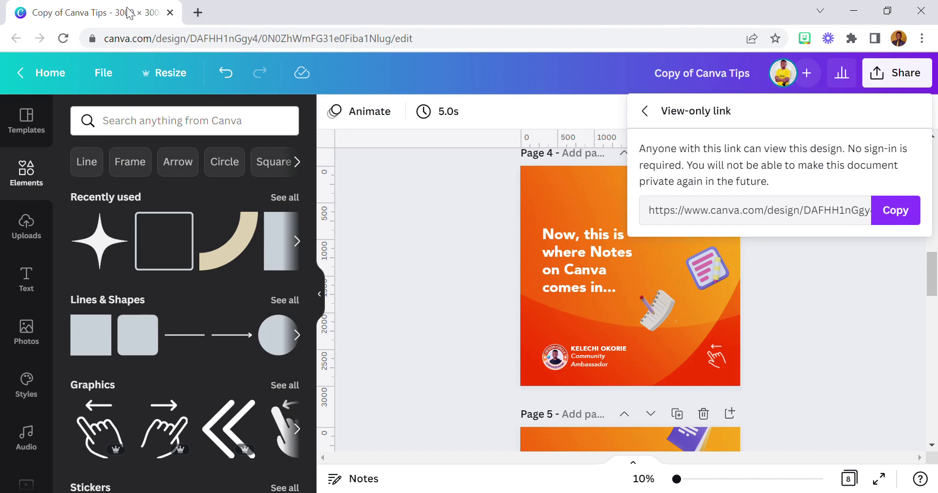
pyautogui.click(449, 264)
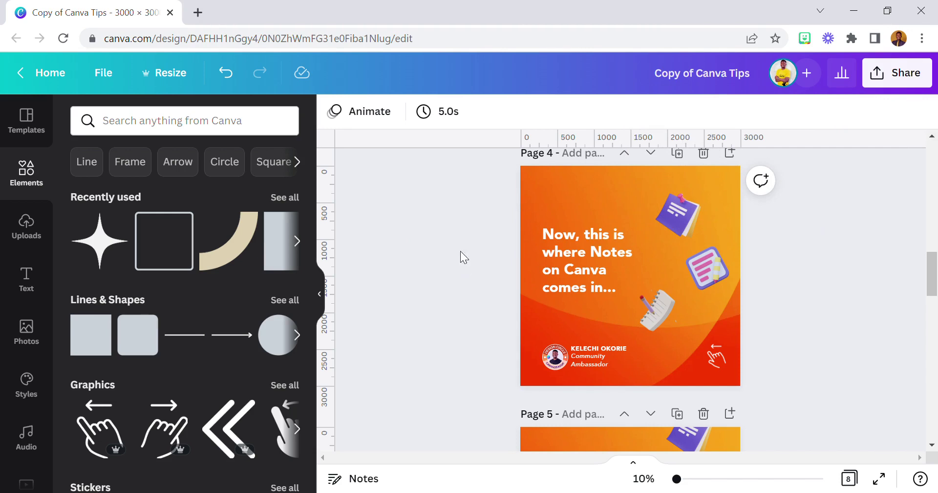
pyautogui.scroll(-3, 475, 264)
pyautogui.scroll(1, 477, 262)
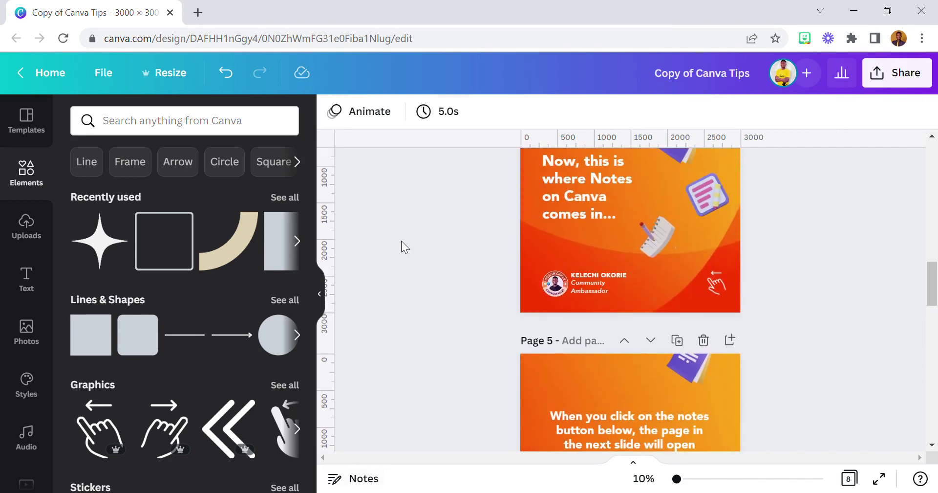
pyautogui.scroll(2, 402, 239)
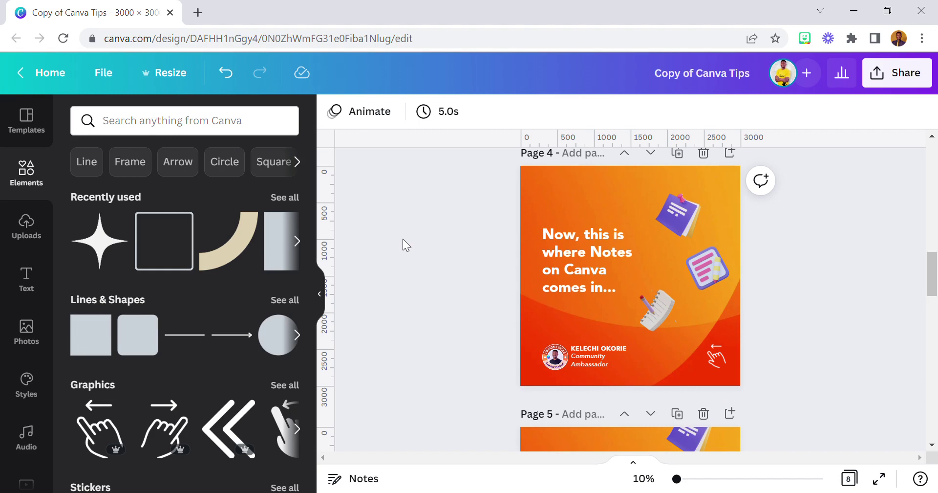
# Step: Show page 4's notes, then scroll up through pages 3, 2 and 1 to confirm they're empty
pyautogui.click(376, 477)
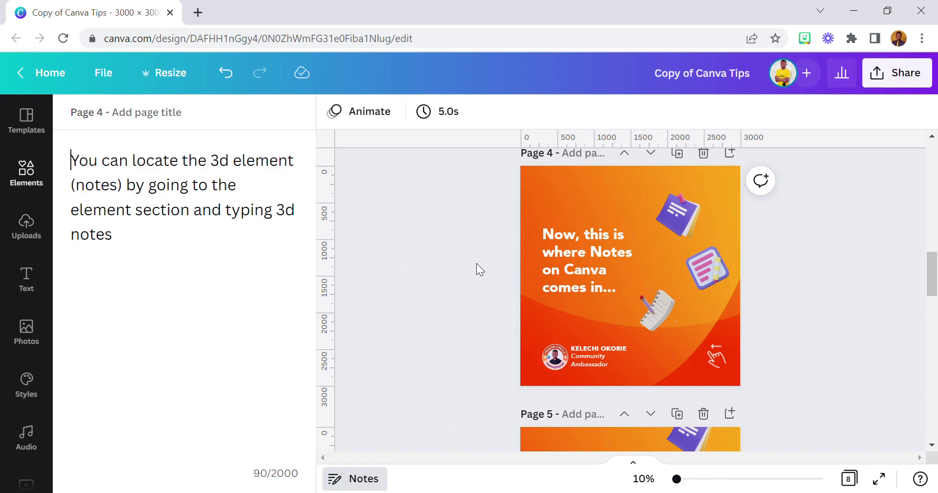
pyautogui.scroll(3, 465, 263)
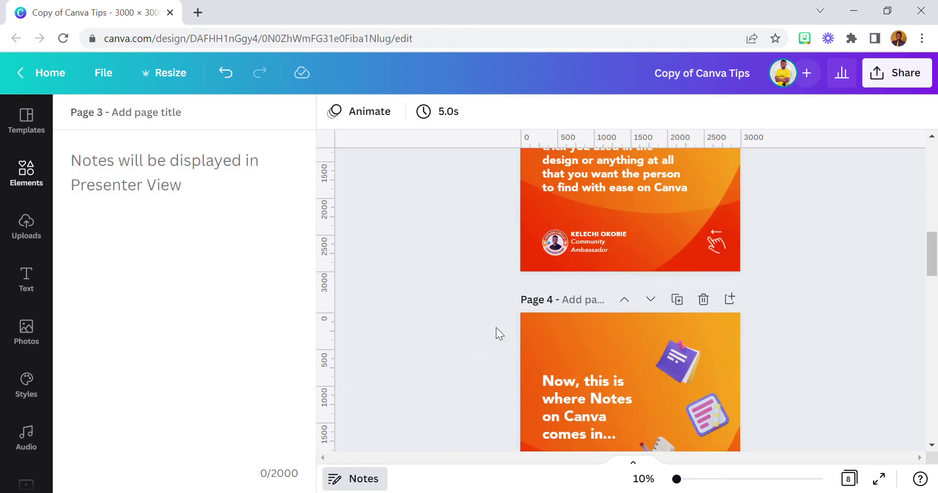
pyautogui.scroll(-3, 497, 327)
pyautogui.scroll(12, 479, 321)
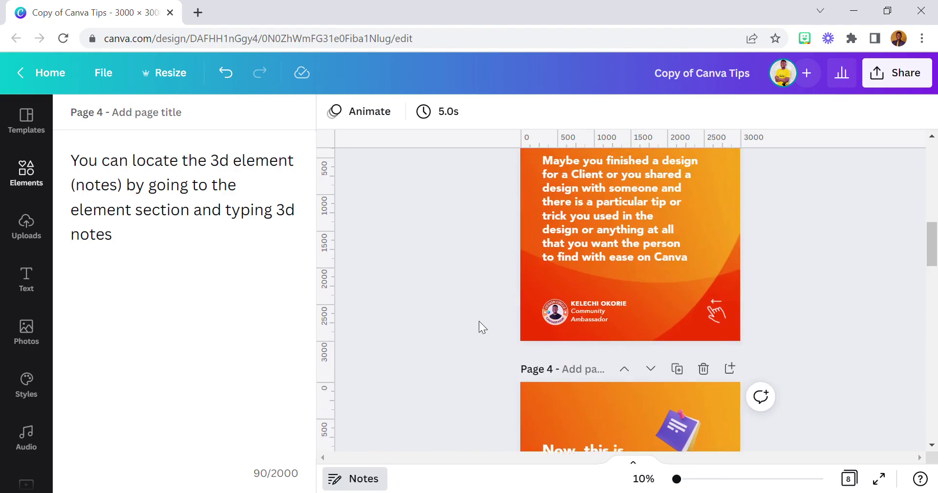
pyautogui.scroll(4, 485, 308)
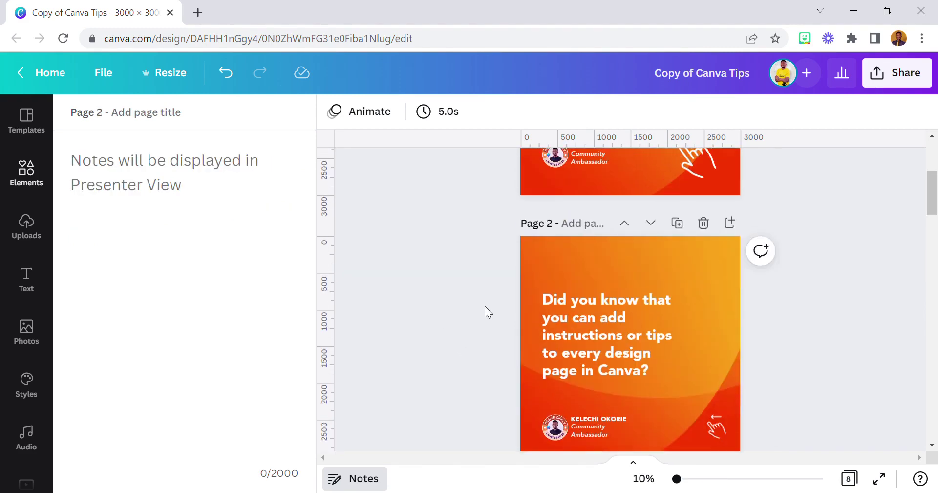